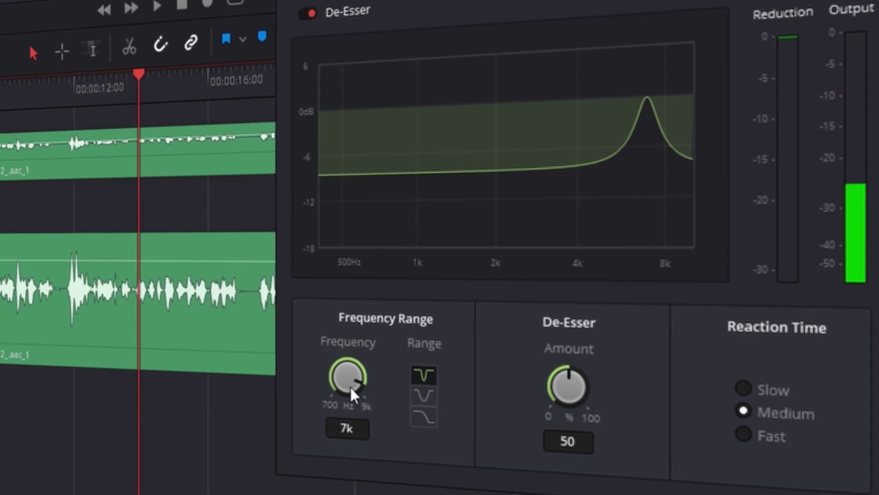
Step: Raise the De-Esser frequency from 7k to 9k and pull EQ band 4 lower on Audio 3
mouse_move(281, 380)
mouse_down()
mouse_move(317, 389)
mouse_move(231, 407)
mouse_up()
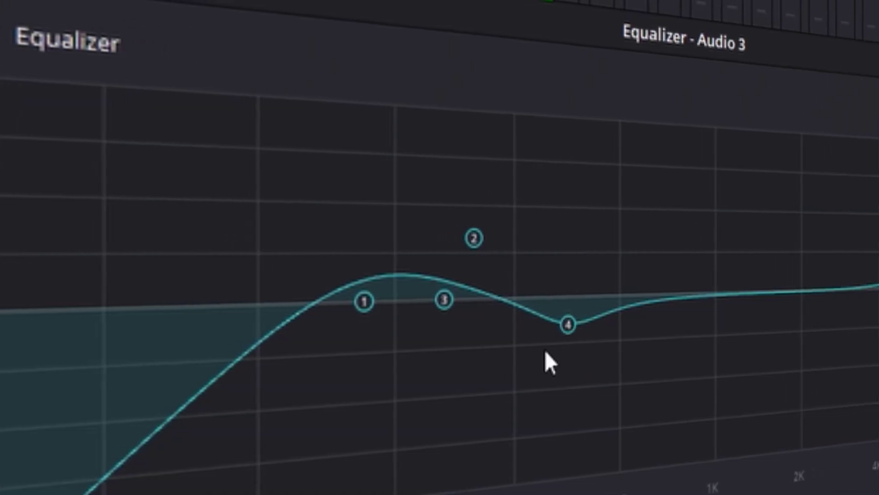
drag(486, 326, 415, 350)
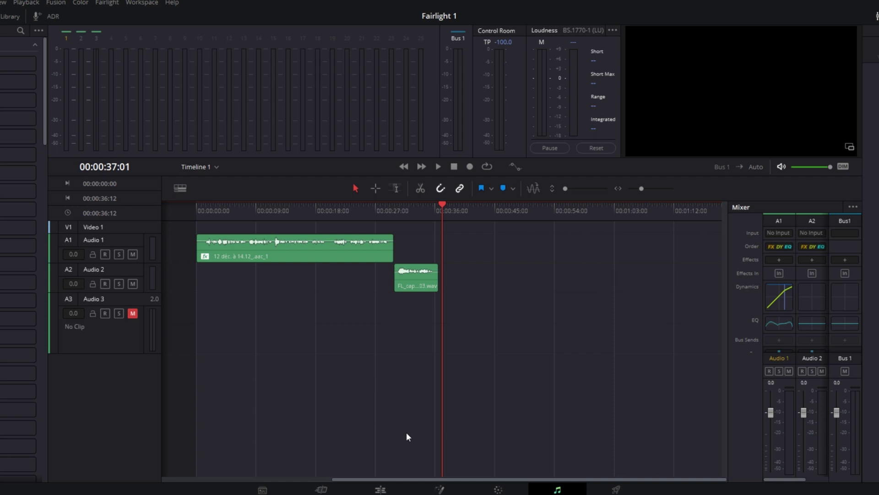
Step: Copy the A1 voice clip down onto Audio 3
click(293, 260)
drag(293, 251, 289, 336)
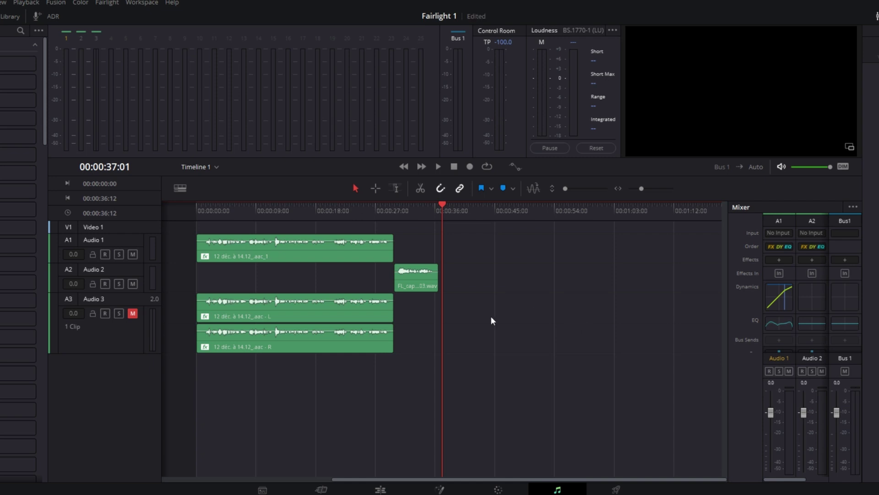
click(347, 332)
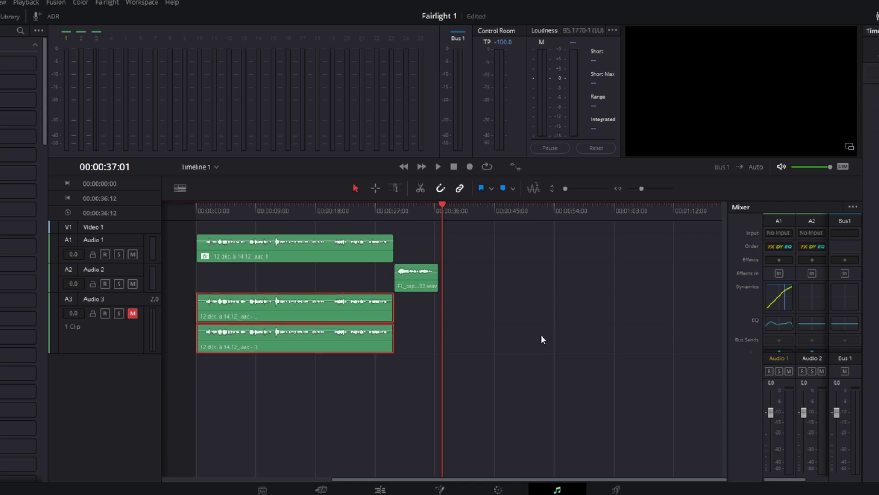
Step: Unmute Audio 3, mute Audio 2, and return the playhead to the timeline start
click(132, 284)
click(132, 313)
drag(315, 209, 432, 212)
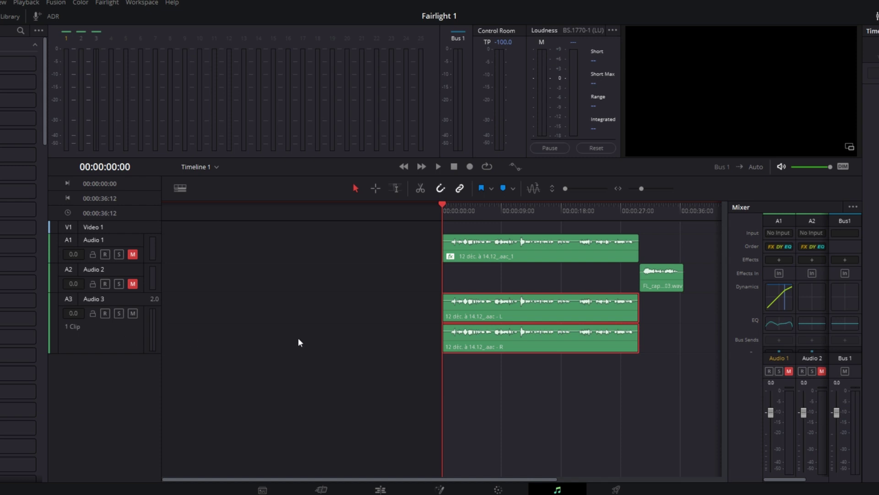
Step: Change the Audio 3 track type to Mono
right_click(121, 334)
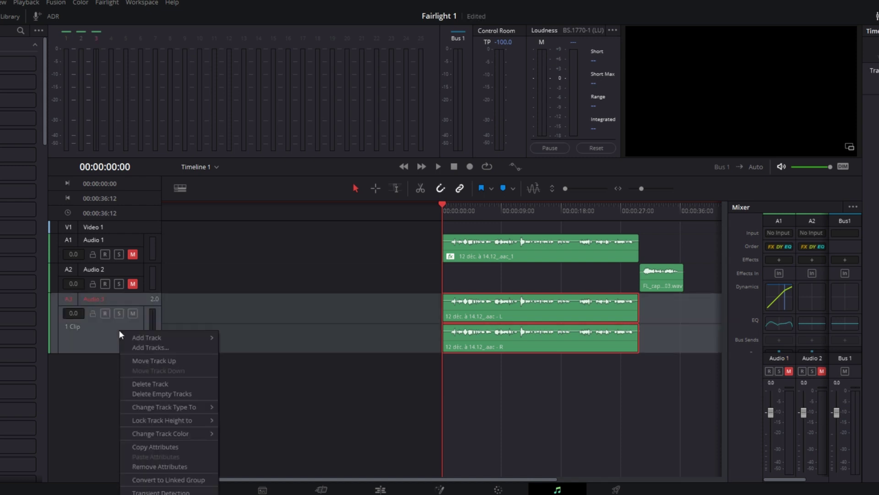
mouse_move(168, 410)
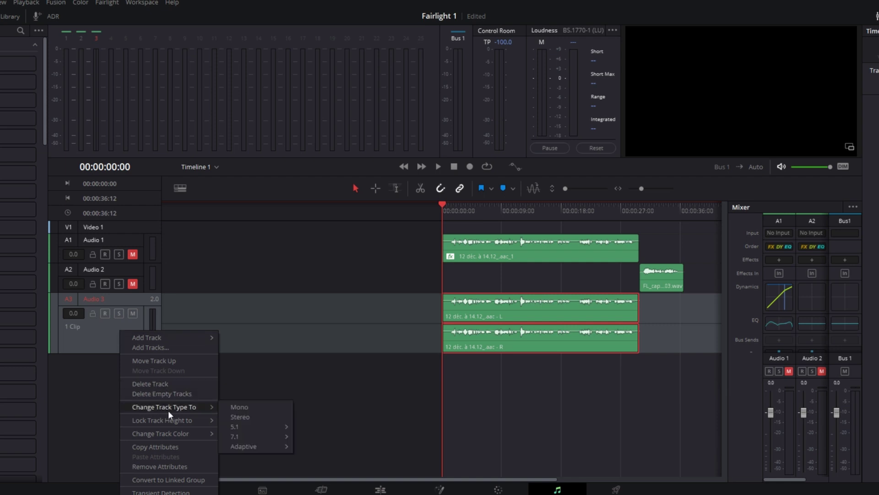
click(246, 409)
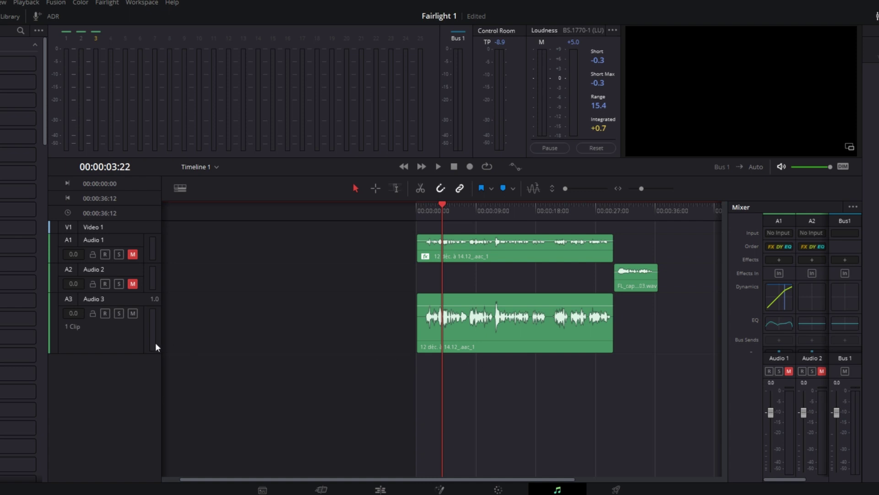
Step: Change Audio 3 back to a Stereo track and make it taller
right_click(134, 342)
mouse_move(214, 418)
click(256, 428)
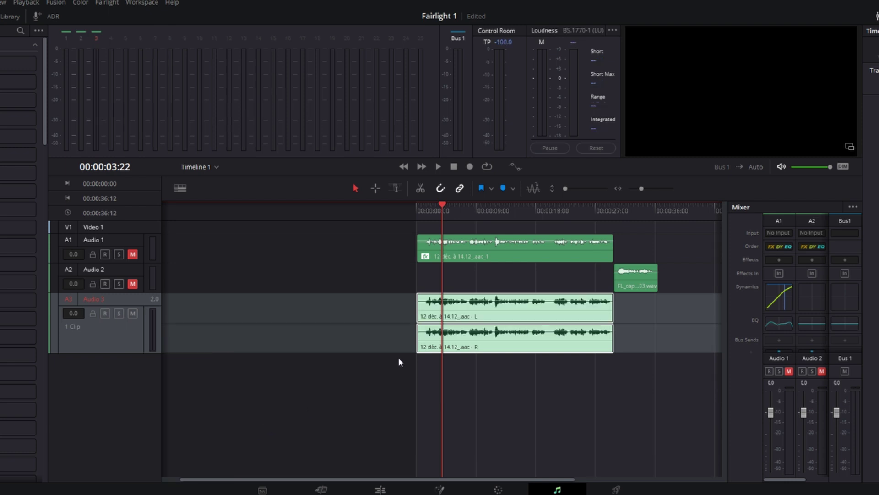
drag(136, 354, 136, 386)
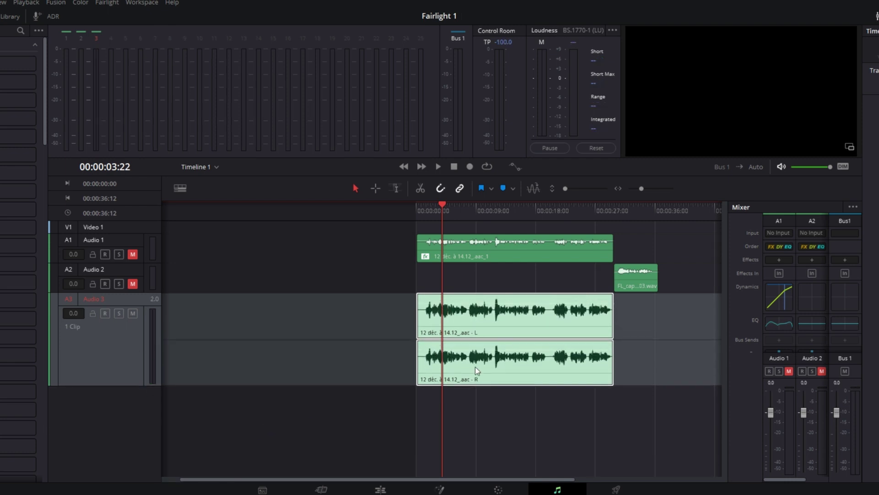
Step: In Clip Attributes, feed the clip's left channel from Embedded Channel 1
right_click(491, 373)
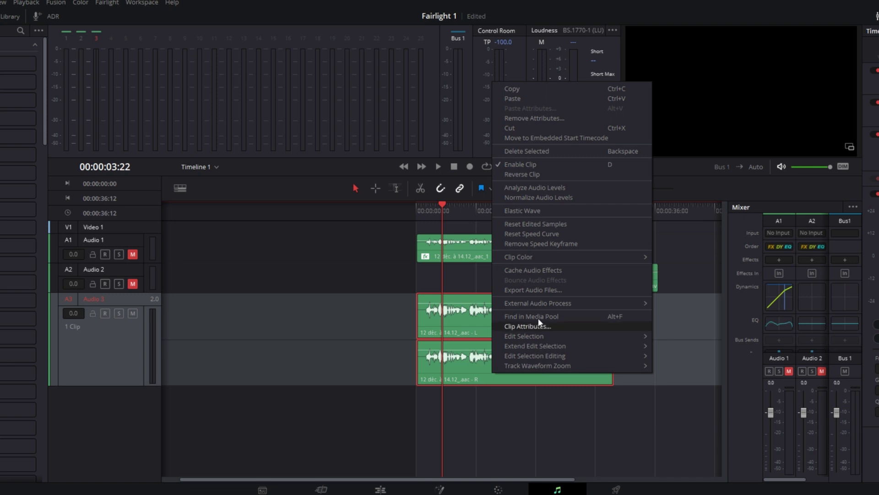
click(536, 330)
click(439, 147)
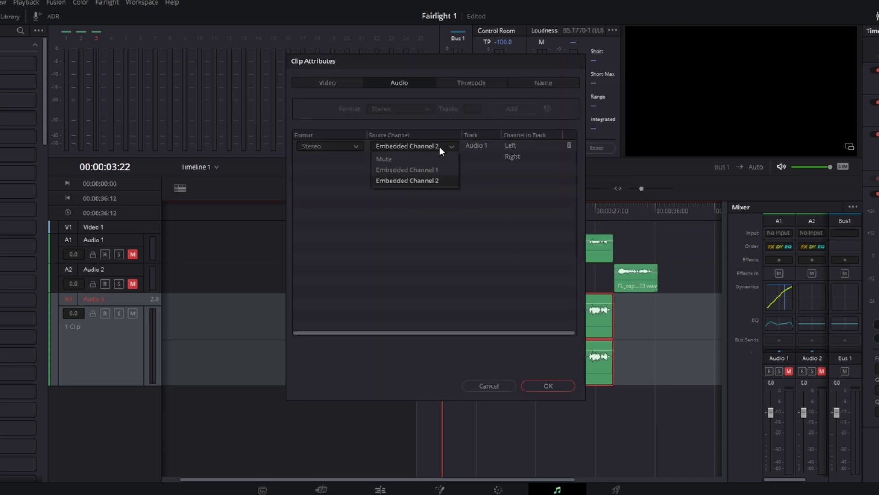
click(438, 168)
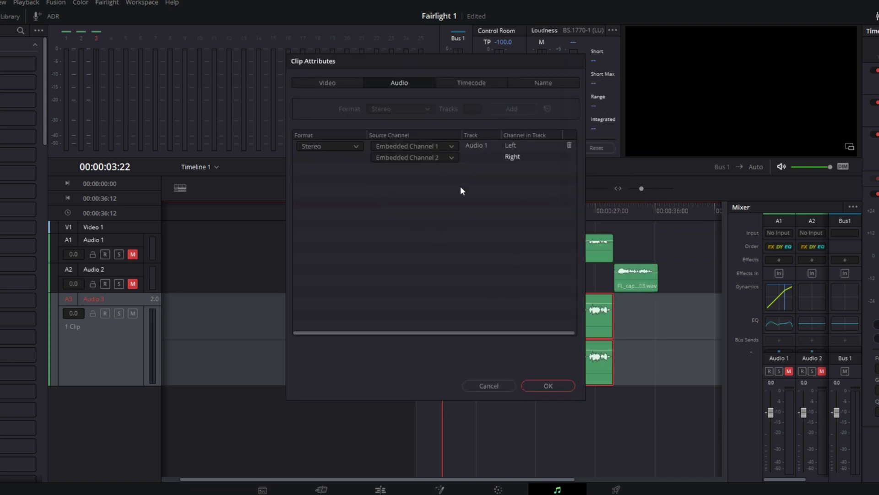
click(539, 388)
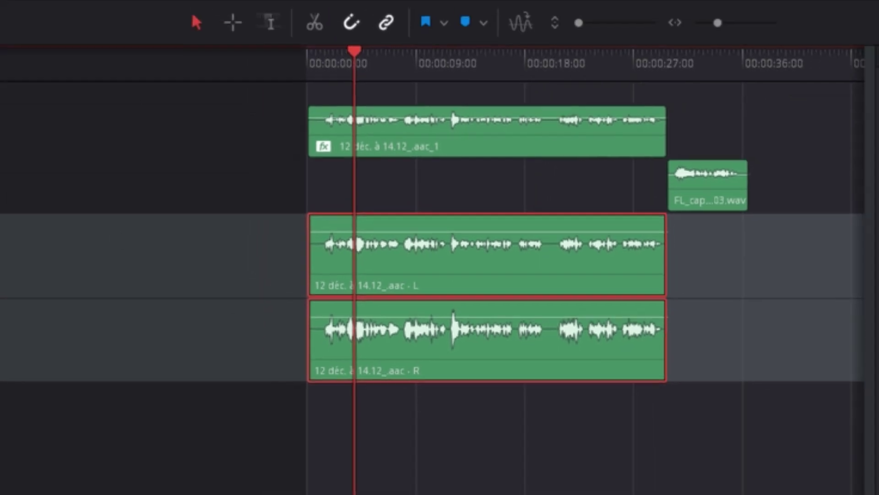
Step: In Clip Attributes, feed the Audio 3 clip's left channel from Embedded Channel 2
right_click(44, 338)
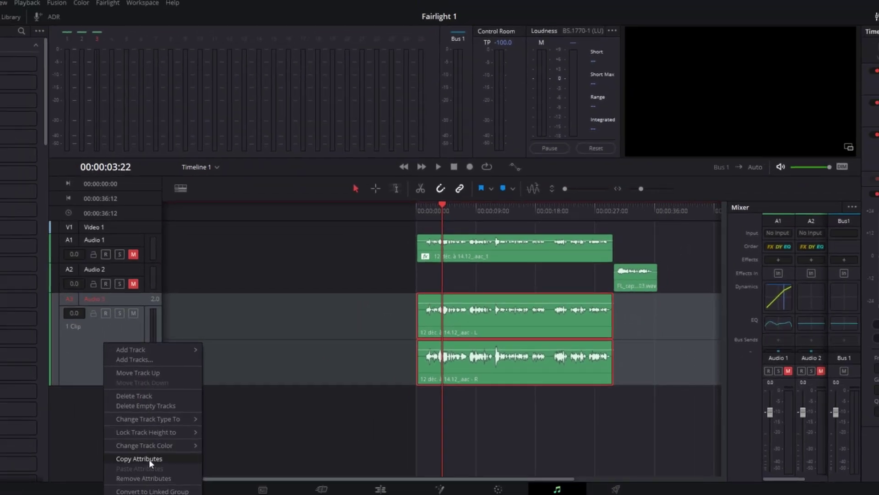
mouse_move(153, 447)
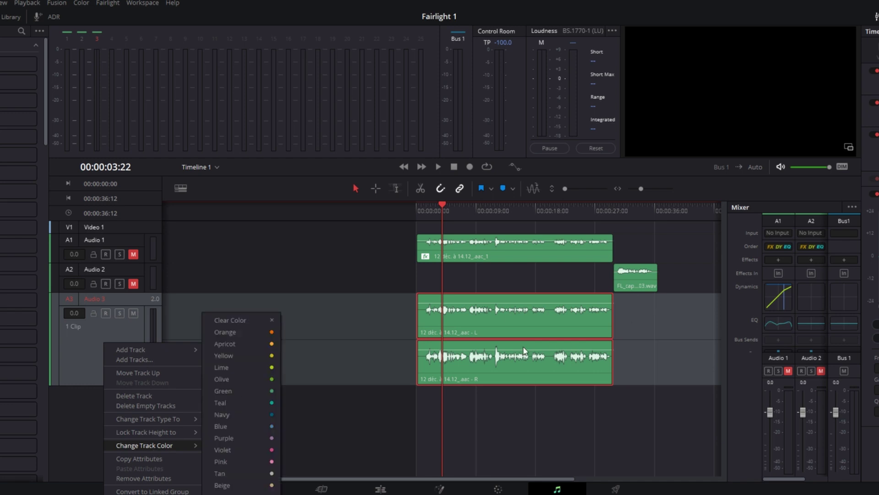
key(Escape)
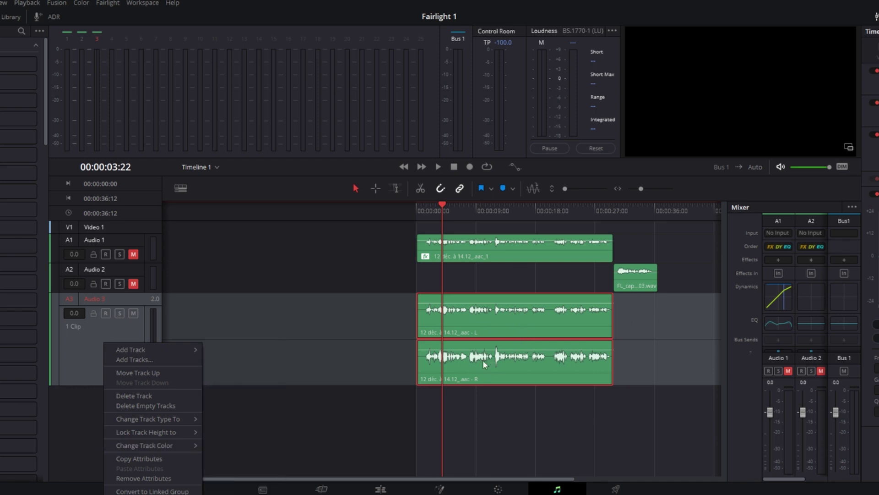
right_click(522, 366)
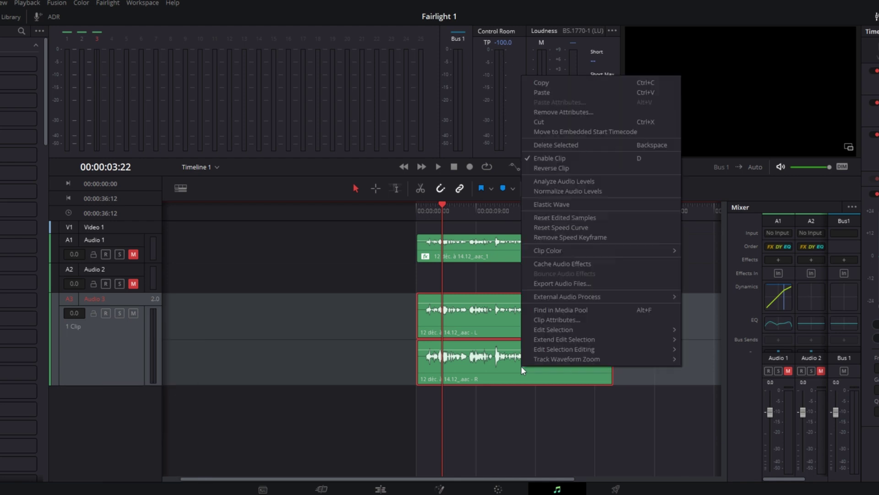
mouse_move(611, 251)
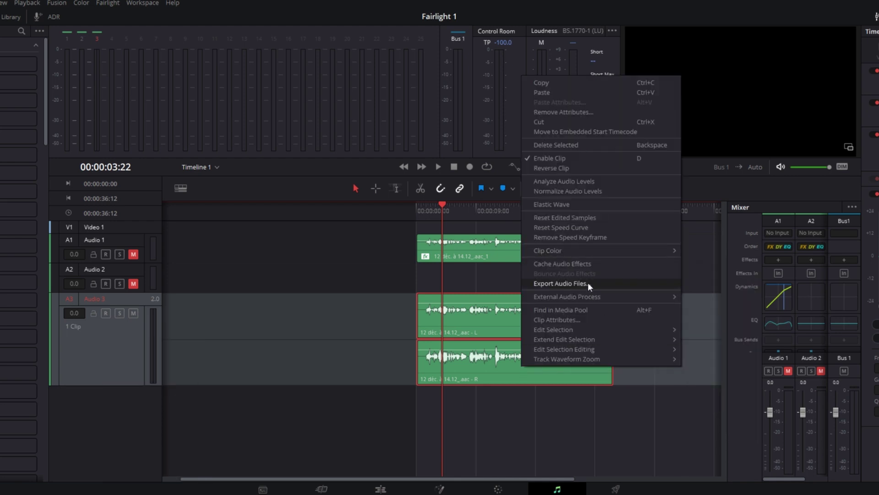
click(584, 319)
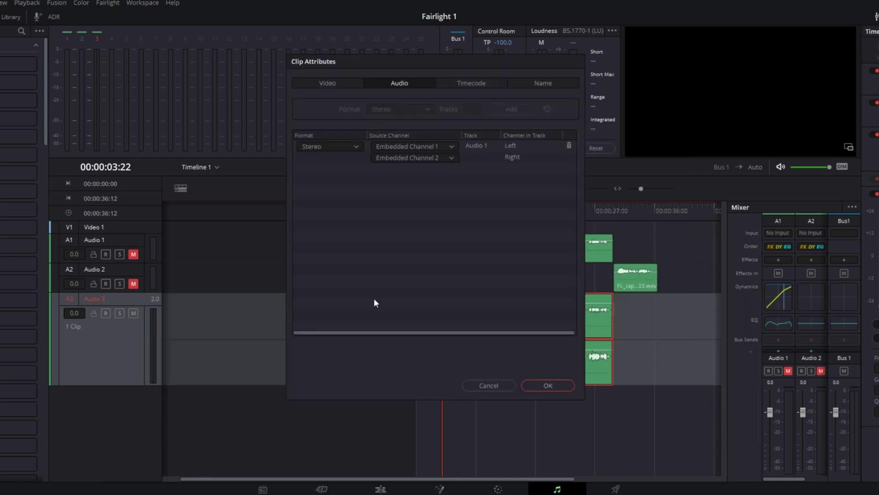
click(430, 145)
click(433, 182)
click(547, 386)
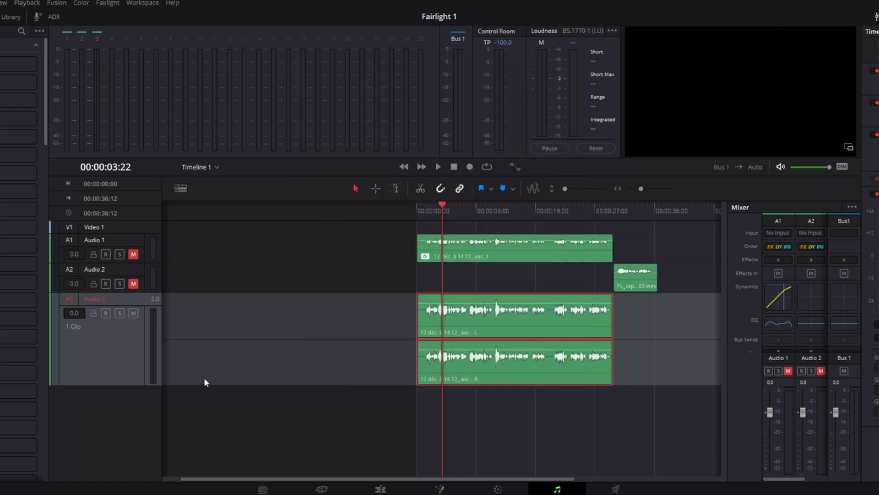
Step: Convert Audio 3 to a Mono track and shrink its height
right_click(122, 348)
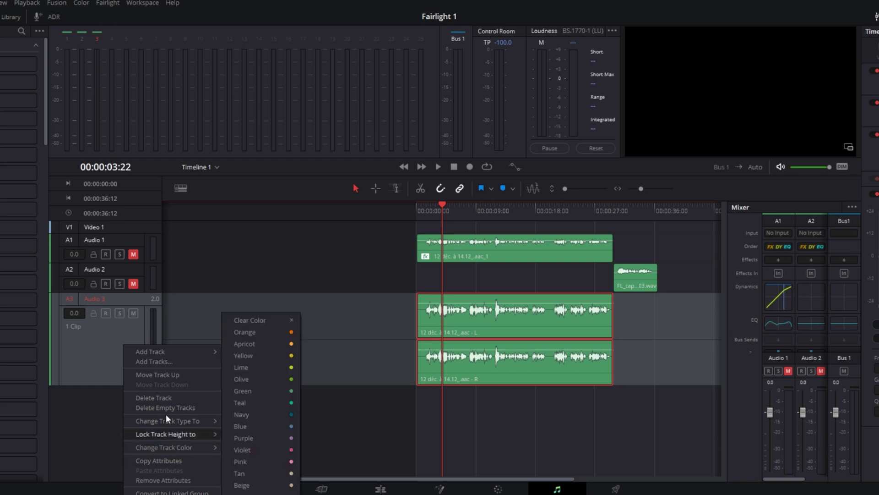
mouse_move(168, 417)
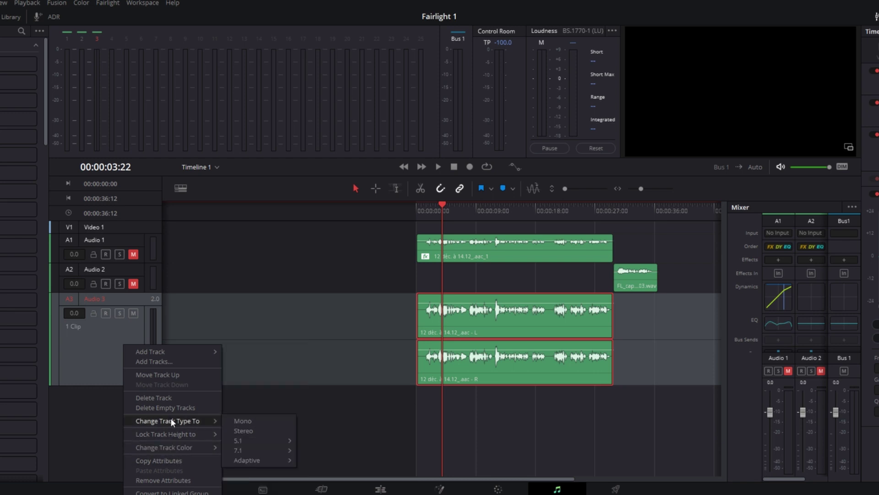
click(257, 421)
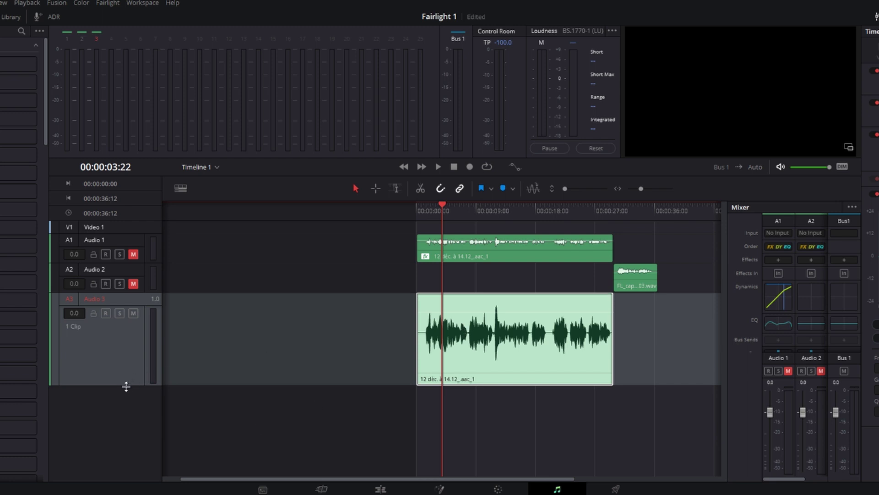
drag(126, 386, 126, 371)
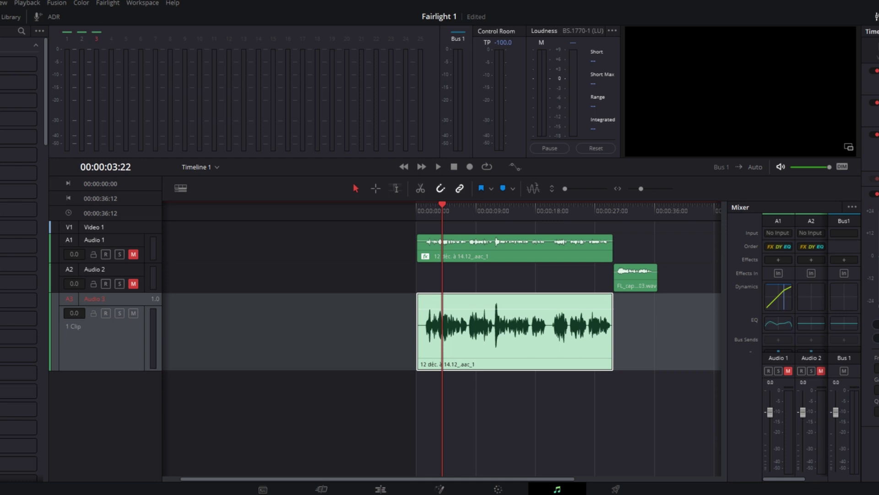
Step: Add Noise Reduction to the Audio 3 clip, show it in the Inspector, and move its window left
mouse_move(137, 336)
mouse_down()
mouse_move(656, 366)
mouse_move(650, 345)
mouse_up()
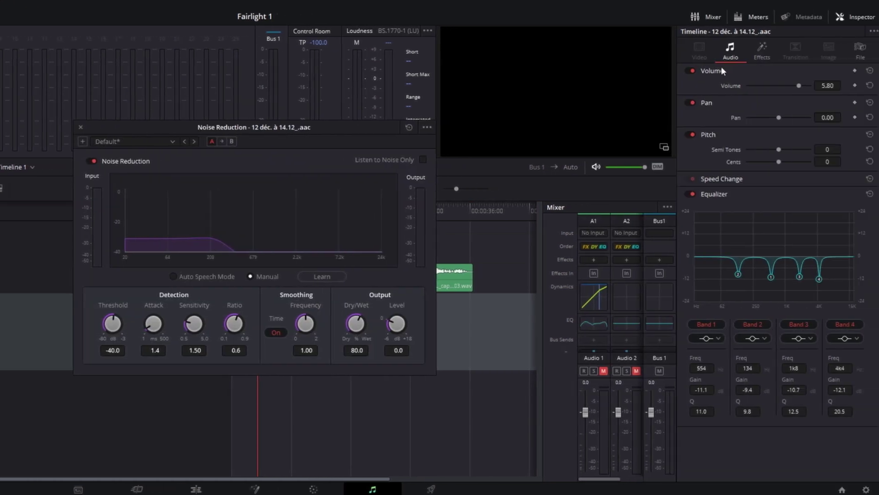
click(763, 56)
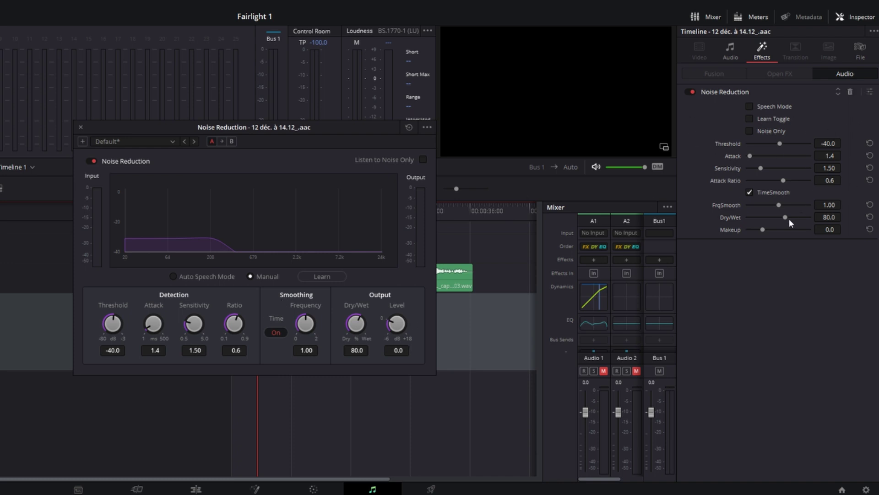
click(81, 127)
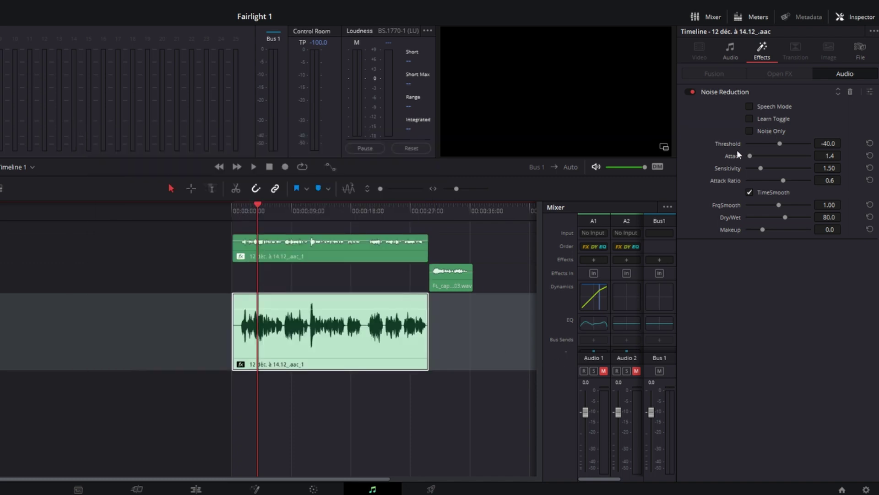
click(870, 92)
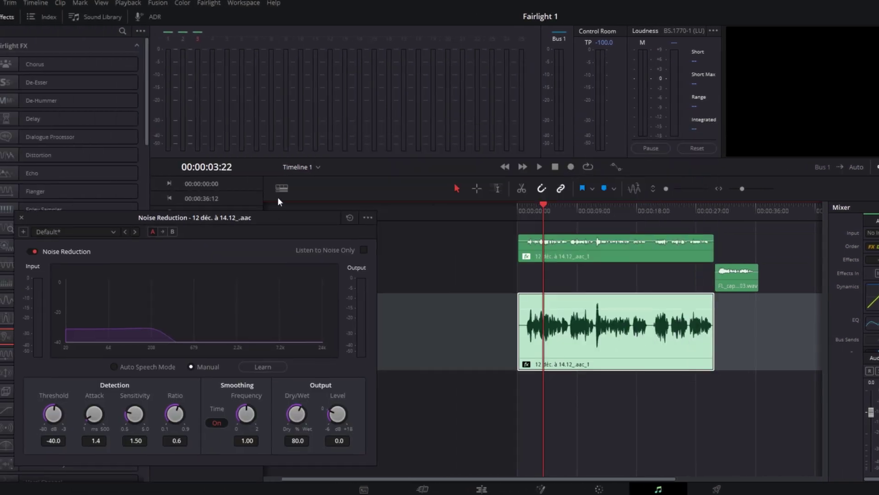
drag(576, 133, 289, 187)
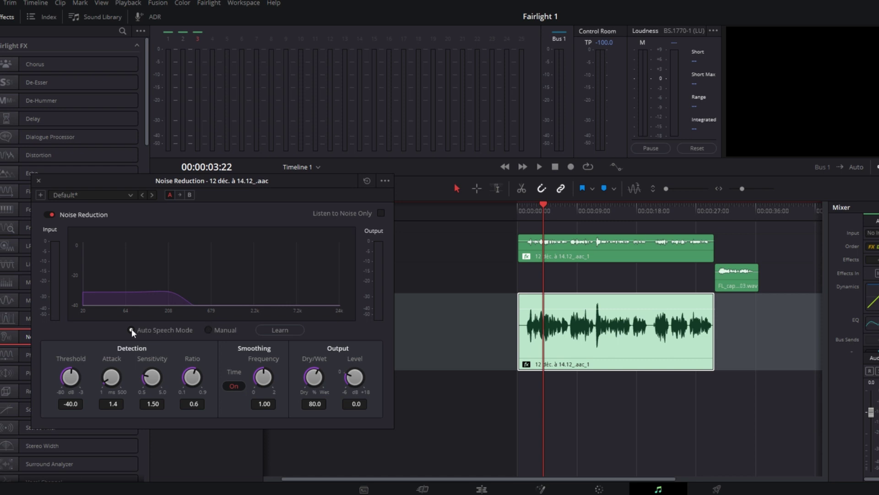
Step: Set Noise Reduction to speech mode, save, and learn the noise profile from the clip's opening second
click(132, 329)
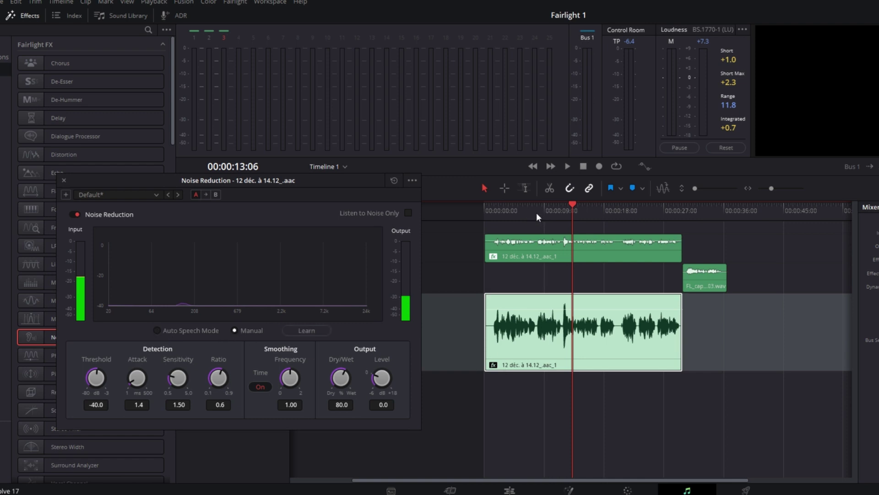
scroll(537, 213, up, 5)
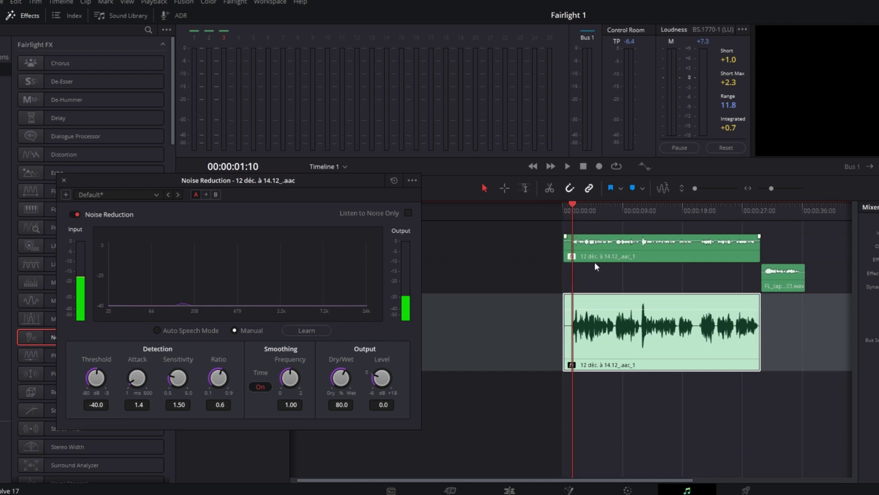
scroll(600, 287, up, 2)
scroll(600, 287, up, 3)
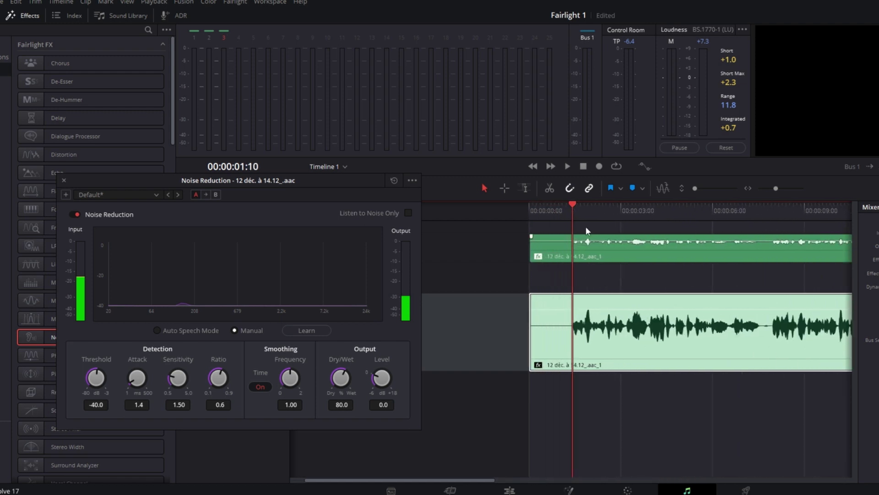
key(Home)
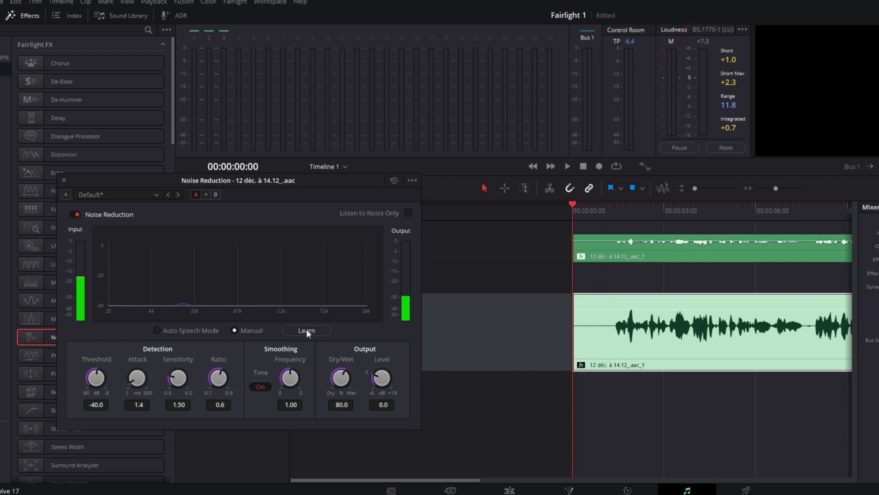
key(ctrl+s)
click(568, 166)
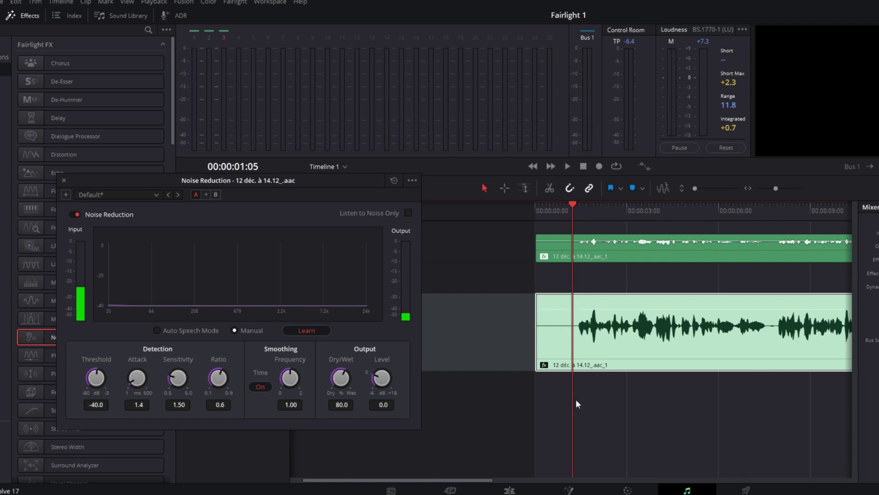
click(310, 330)
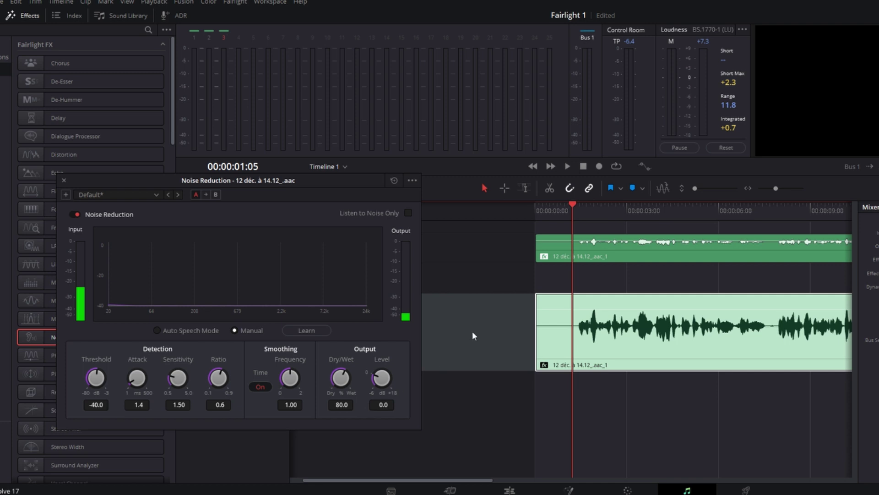
Step: Play back the noise-reduced clip, then widen the Mixer until the A3 strip shows
key(space)
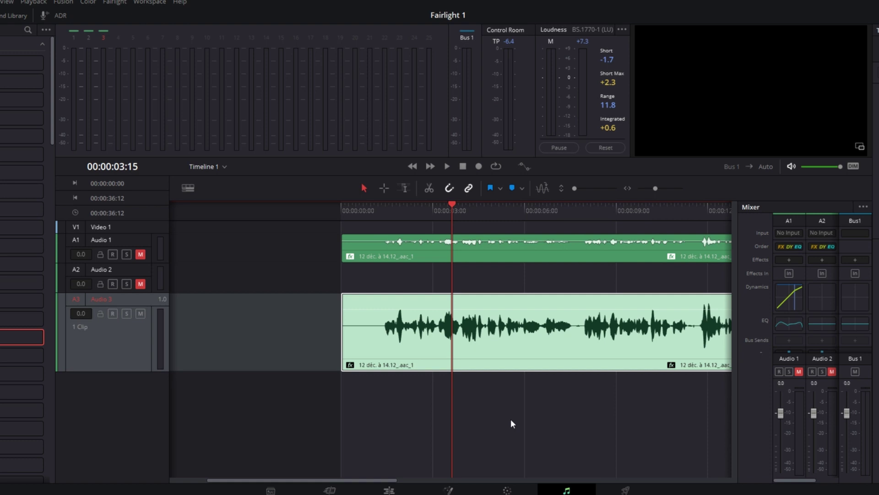
drag(735, 287, 703, 288)
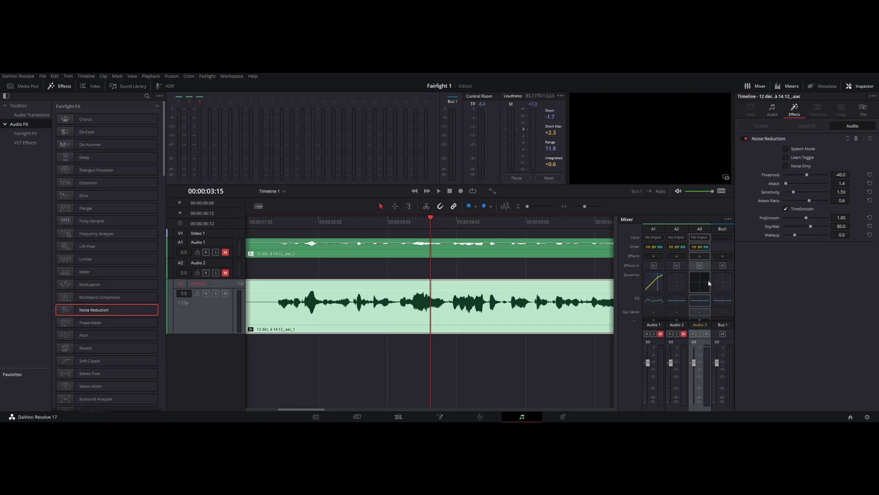
Step: Open the Audio 3 Dynamics controls and enable the Compressor
double_click(702, 281)
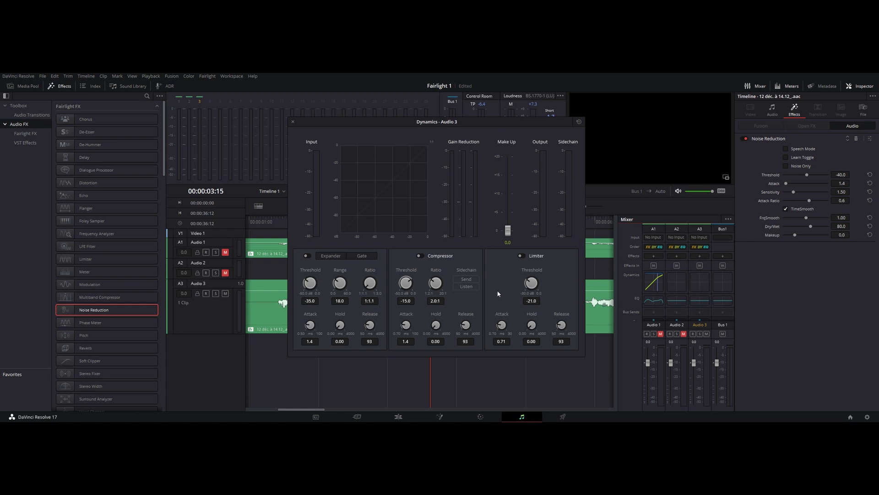
click(293, 121)
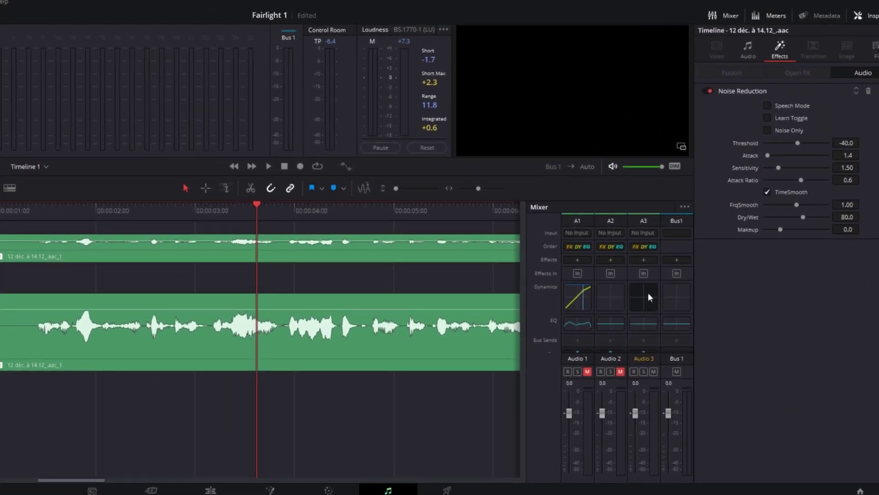
double_click(648, 294)
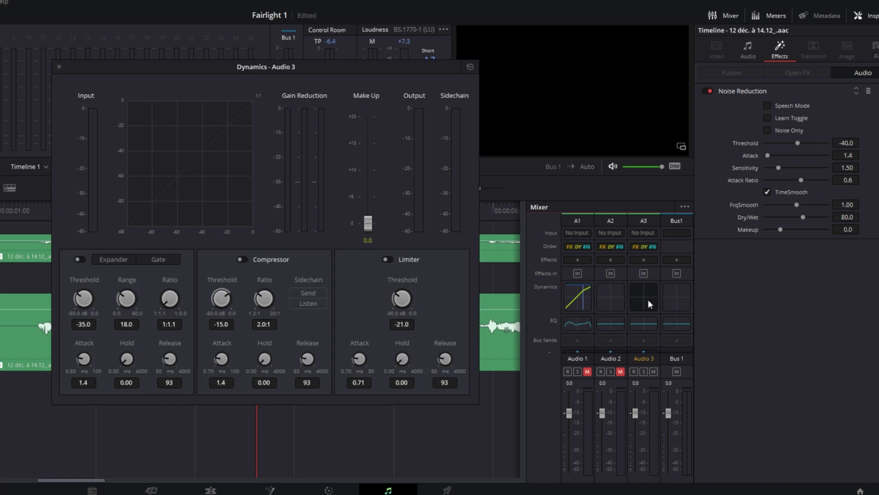
click(242, 259)
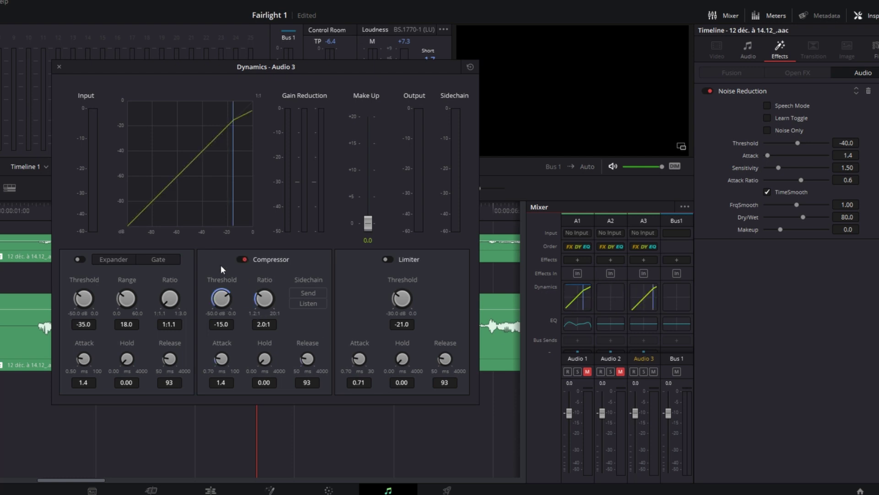
drag(305, 85, 713, 82)
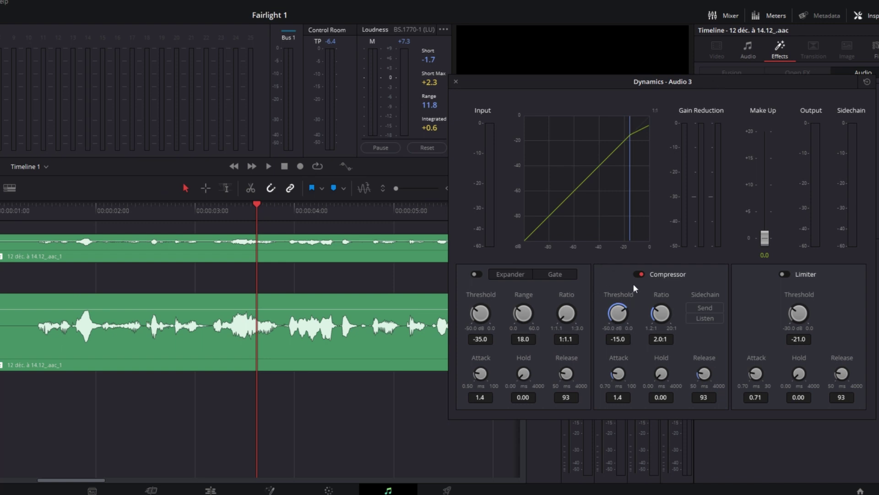
Step: Lower the compressor threshold to -27.6 dB at a 2.0:1 ratio, save, and play back
drag(622, 315, 627, 316)
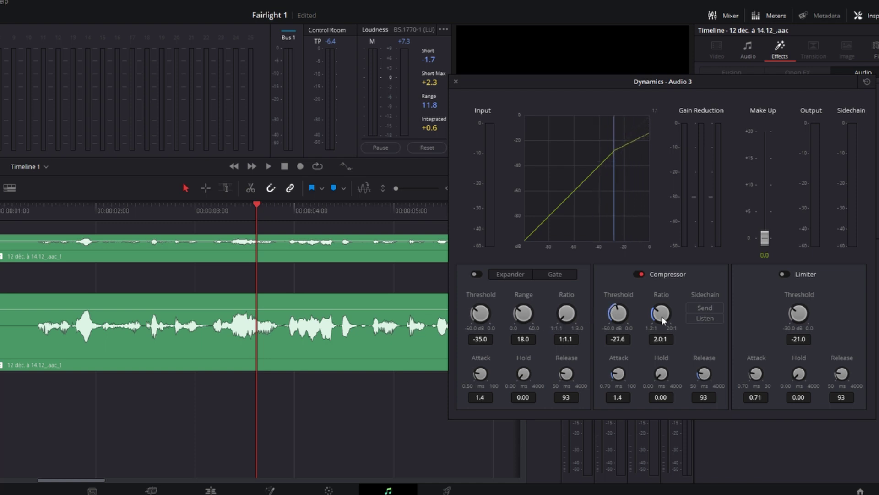
mouse_move(662, 319)
mouse_down()
mouse_move(626, 319)
mouse_move(662, 319)
mouse_up()
key(ctrl+s)
key(ctrl+s)
key(space)
Step: Set the compressor threshold to -30 dB, add 7.8 dB of make-up gain, and play back
double_click(619, 320)
drag(629, 80, 473, 78)
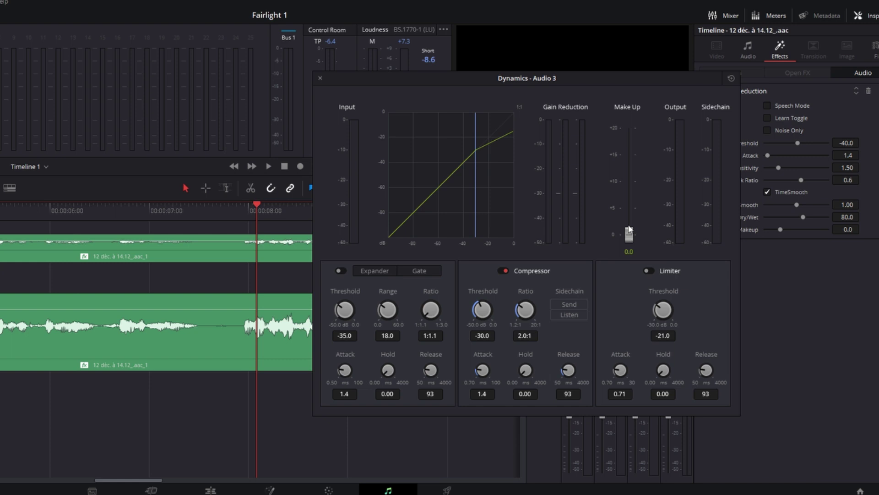
drag(630, 235, 632, 192)
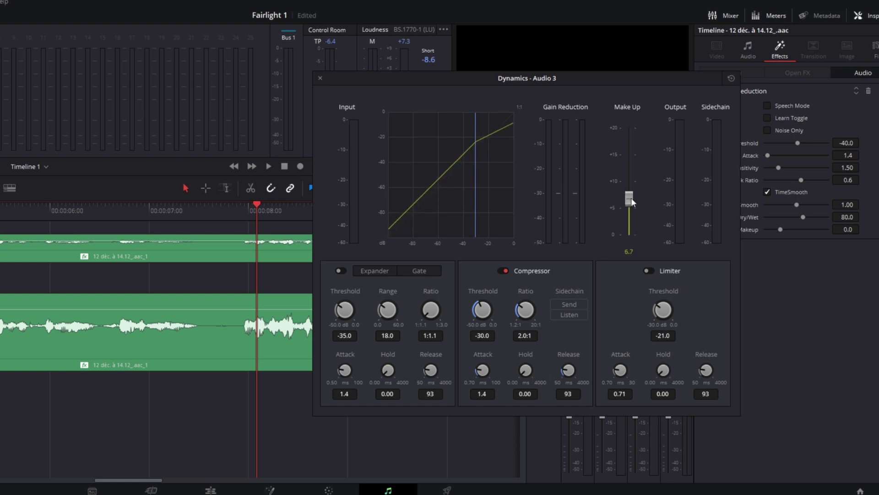
drag(487, 77, 608, 73)
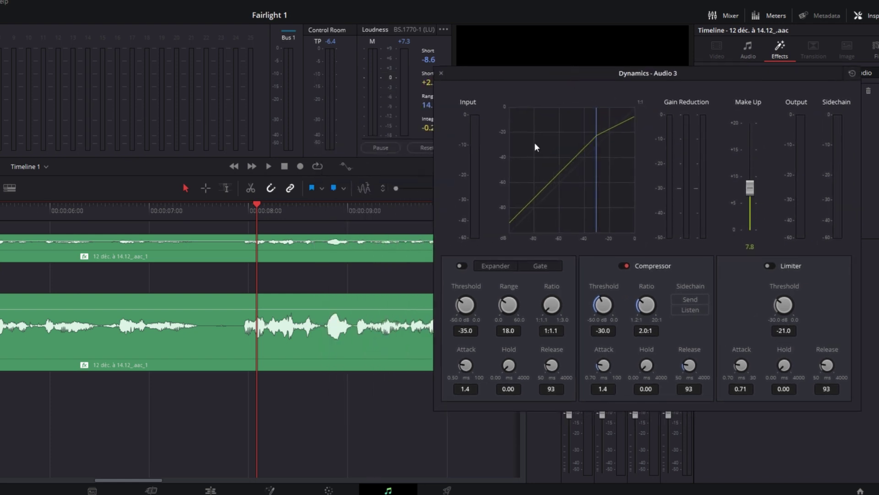
key(space)
drag(603, 305, 600, 309)
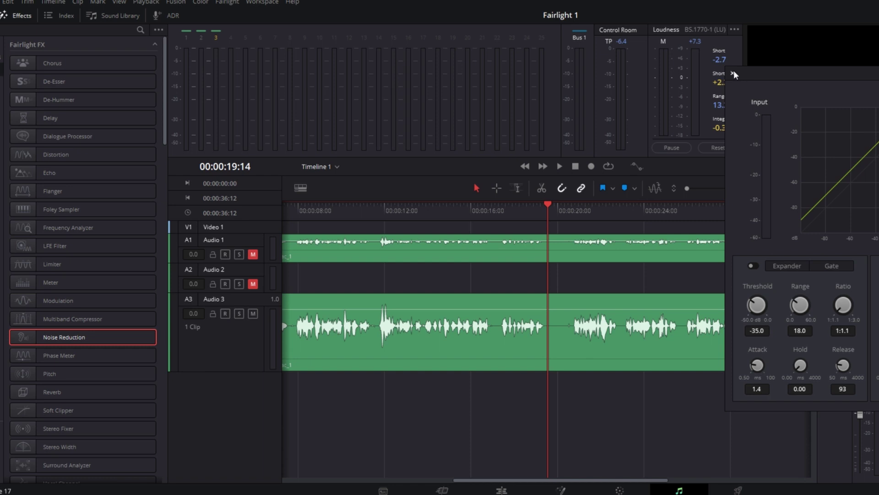
Step: Close Dynamics and drop a De-Esser (7k, Amount 50) onto the Audio 3 clip, moving its window aside
click(733, 72)
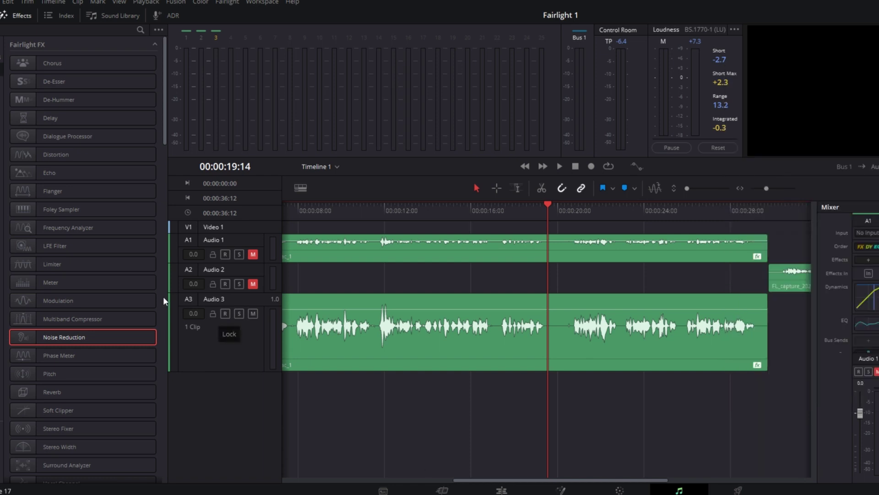
drag(63, 85, 514, 344)
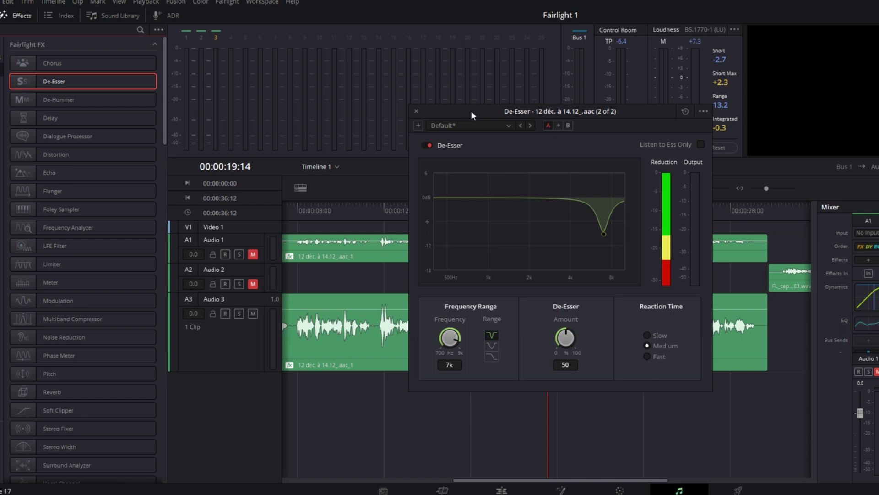
drag(471, 111, 697, 143)
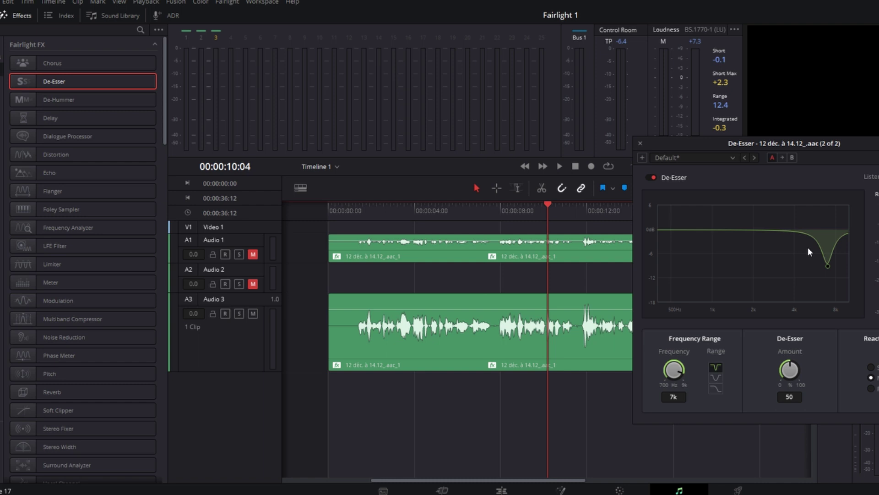
Step: Audition De-Esser frequency, range shapes and amount, leaving it at 7k, Narrow range, amount 50
key(space)
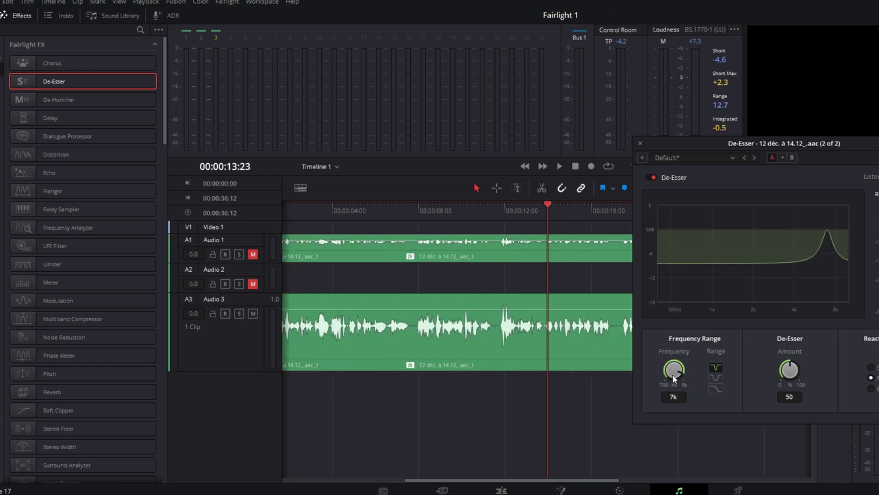
mouse_move(674, 376)
mouse_down()
mouse_move(658, 376)
mouse_move(716, 387)
mouse_up()
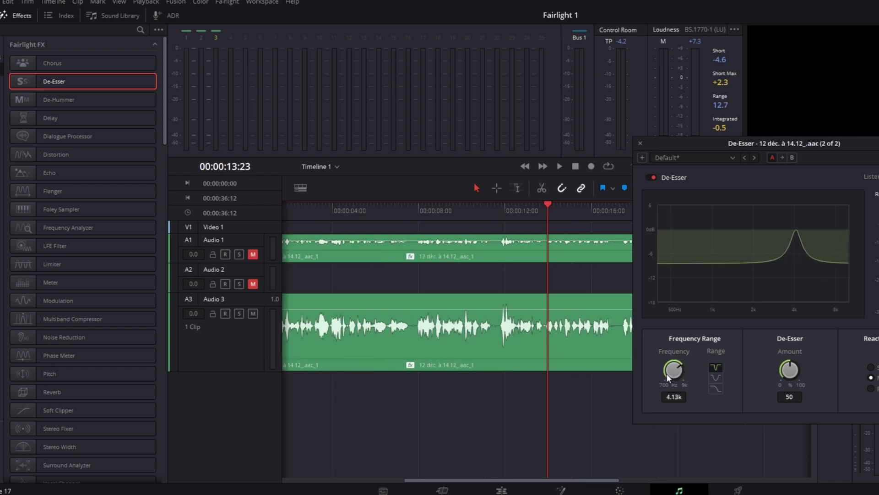
click(715, 378)
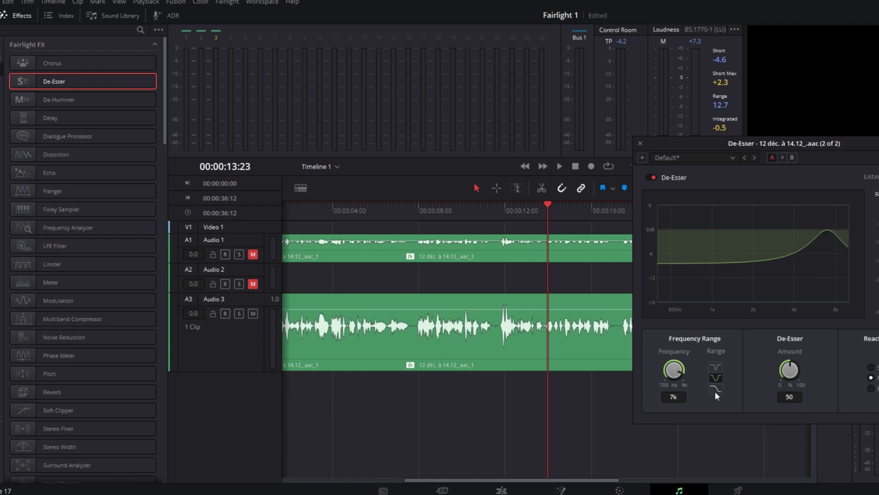
click(715, 391)
click(715, 378)
click(716, 368)
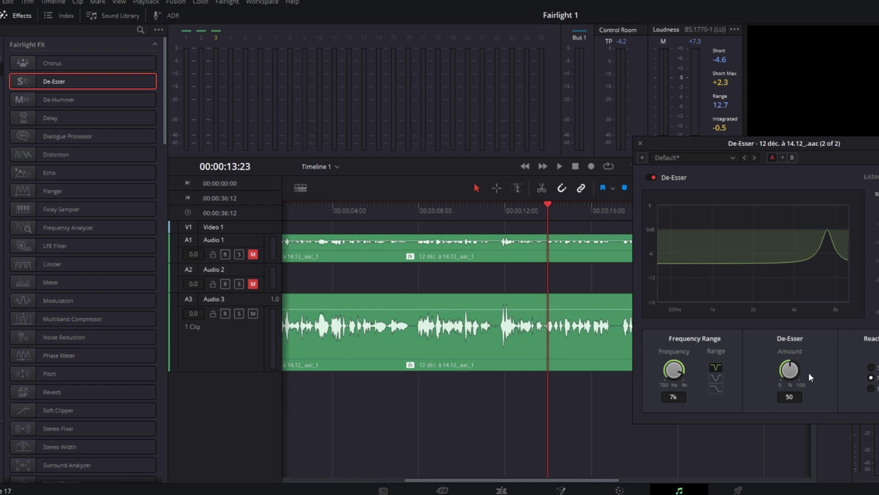
mouse_move(790, 370)
mouse_down()
mouse_move(820, 355)
mouse_move(747, 359)
mouse_move(786, 372)
mouse_up()
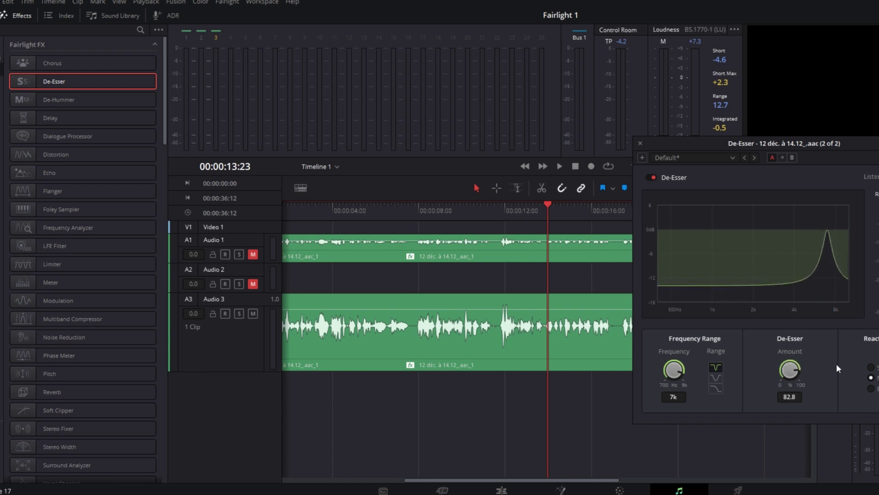
double_click(788, 372)
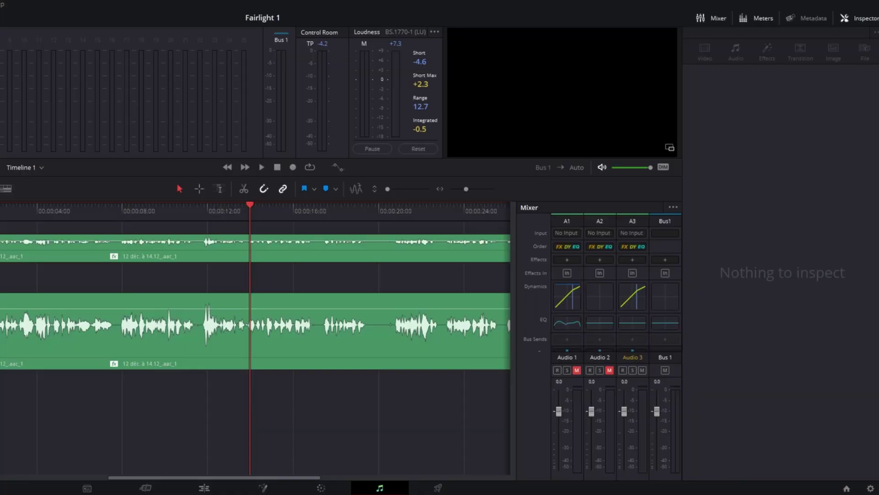
Step: Reset the Audio 3 clip's Inspector Equalizer to flat (Band 2 500, Band 3 3k5) and enable it
click(240, 345)
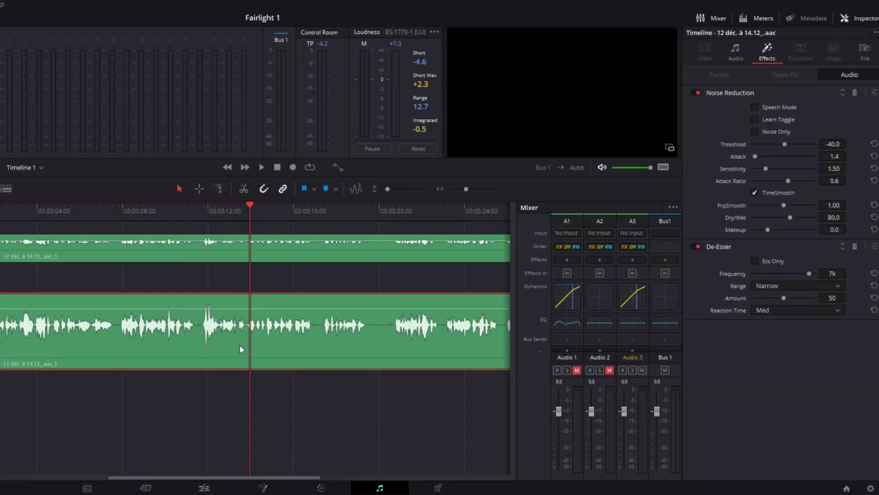
click(737, 47)
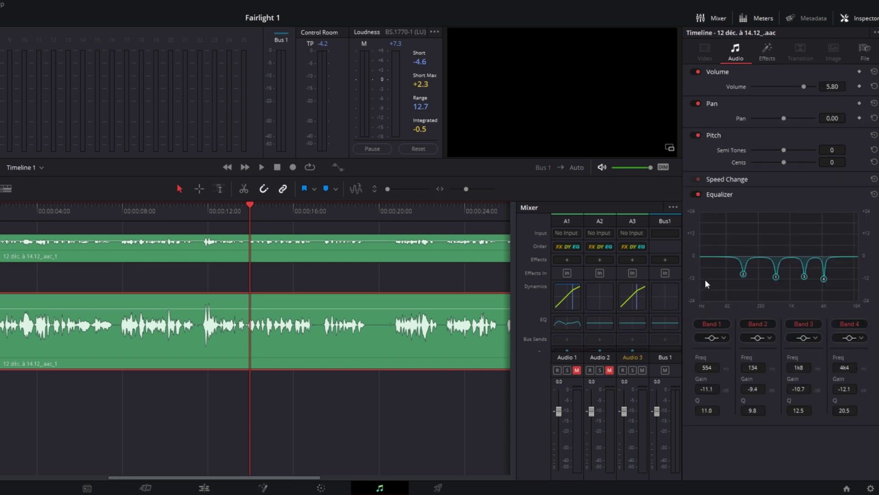
key(space)
click(875, 194)
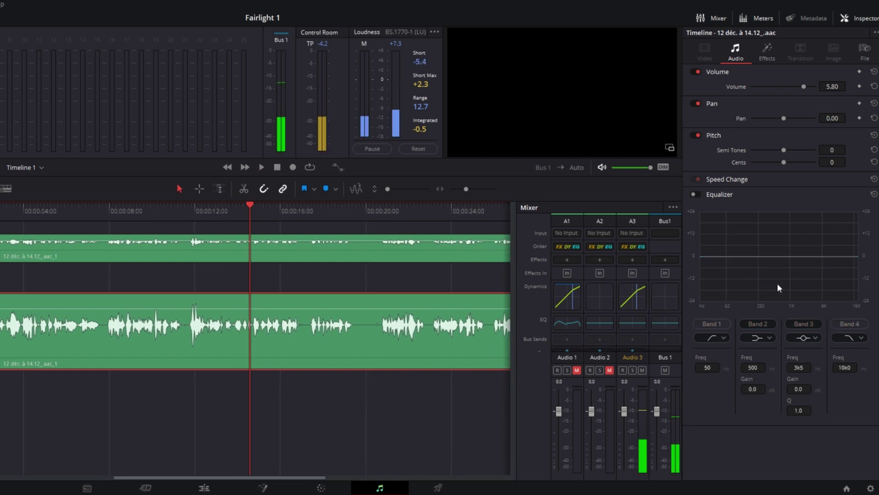
click(695, 194)
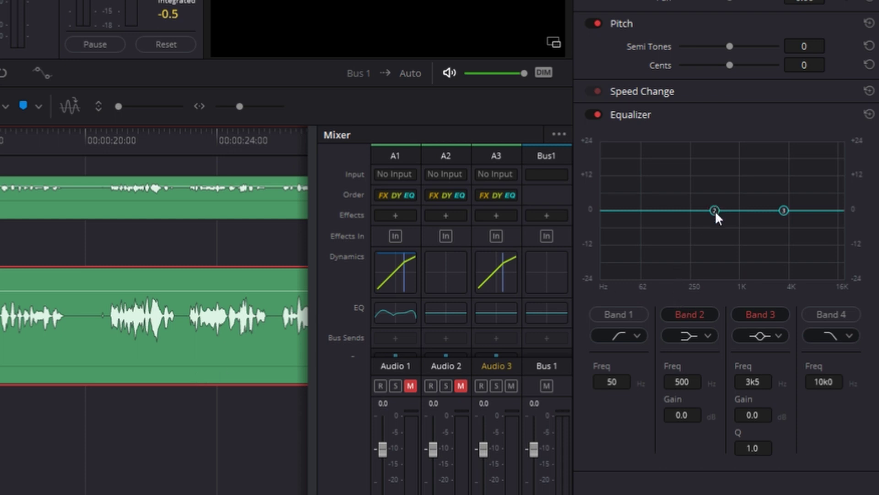
Step: Turn clip EQ band 2 into a boosted Bell filter with a narrow Q of 6.8
drag(714, 210, 709, 171)
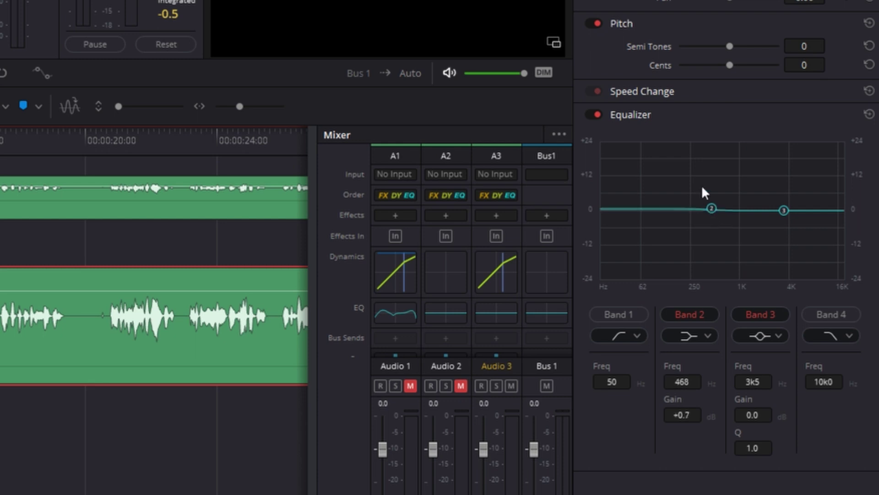
click(703, 341)
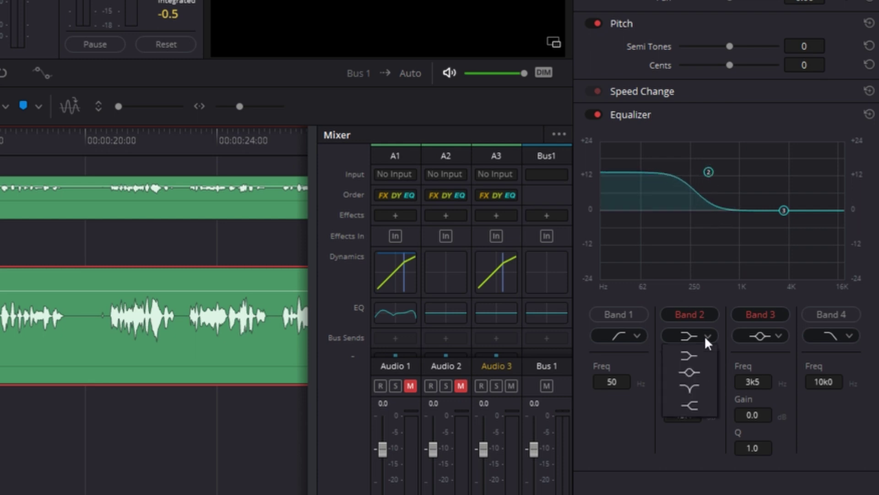
click(692, 372)
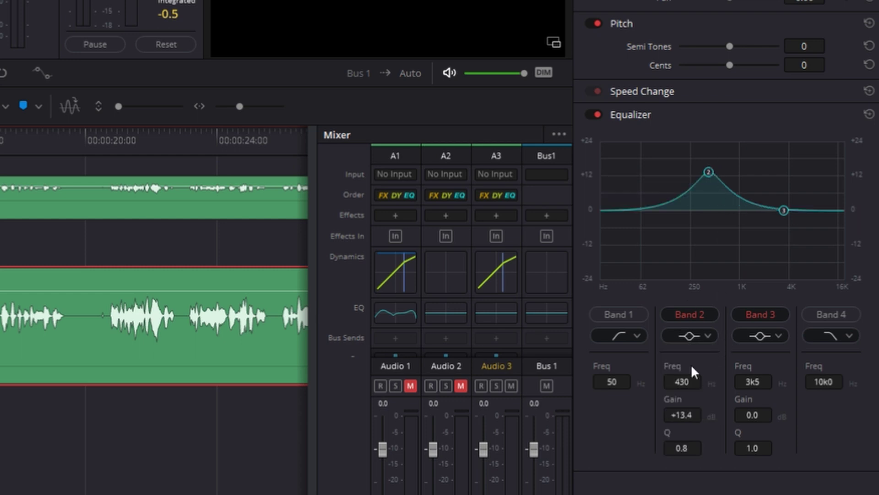
mouse_move(679, 445)
mouse_down()
mouse_move(704, 441)
mouse_move(678, 443)
mouse_up()
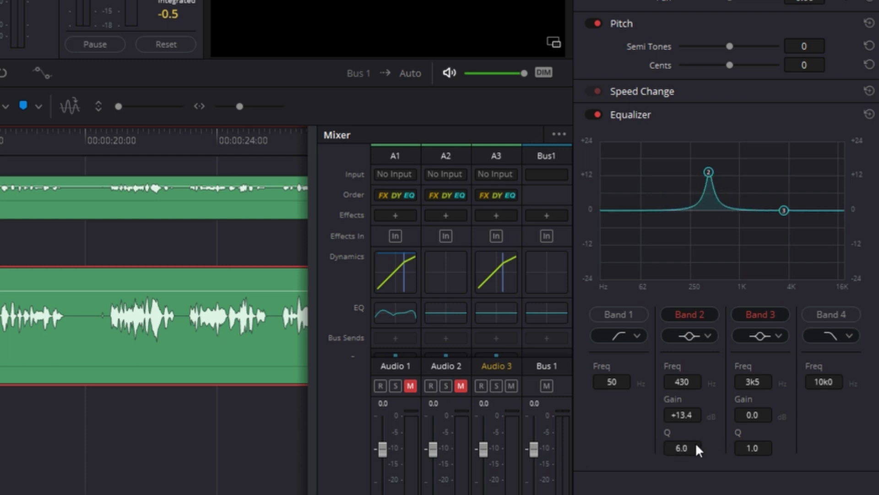
drag(677, 442, 703, 441)
Step: Sweep the band 2 peak down to 253 Hz and set its gain to +22.4 dB
drag(708, 172, 702, 152)
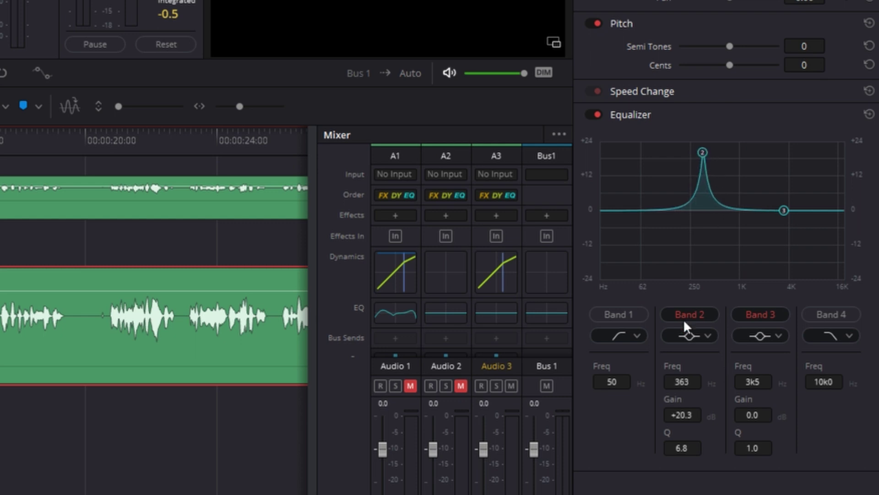
scroll(35, 142, left, 2)
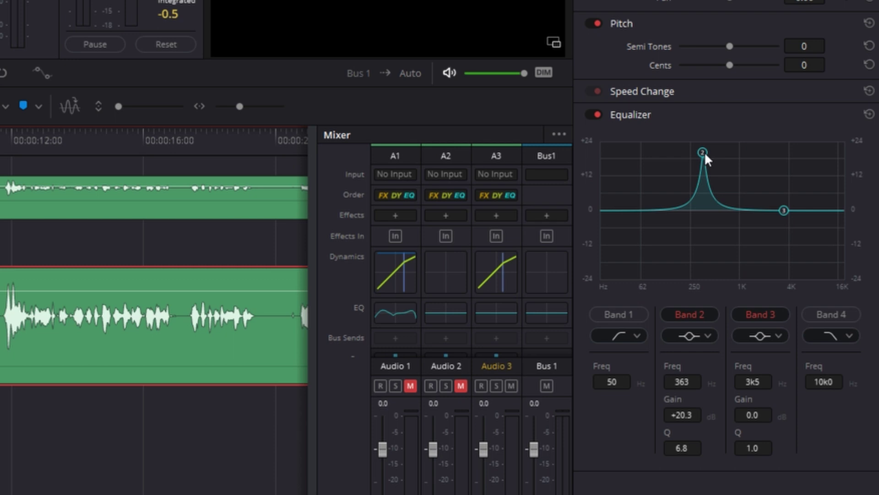
key(space)
mouse_move(704, 152)
mouse_down()
mouse_move(677, 145)
mouse_move(727, 146)
mouse_move(691, 147)
mouse_up()
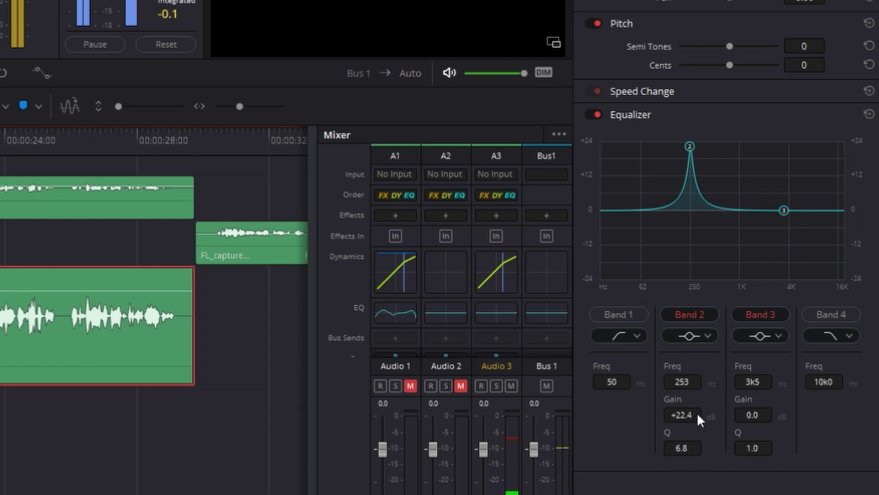
drag(687, 412, 585, 414)
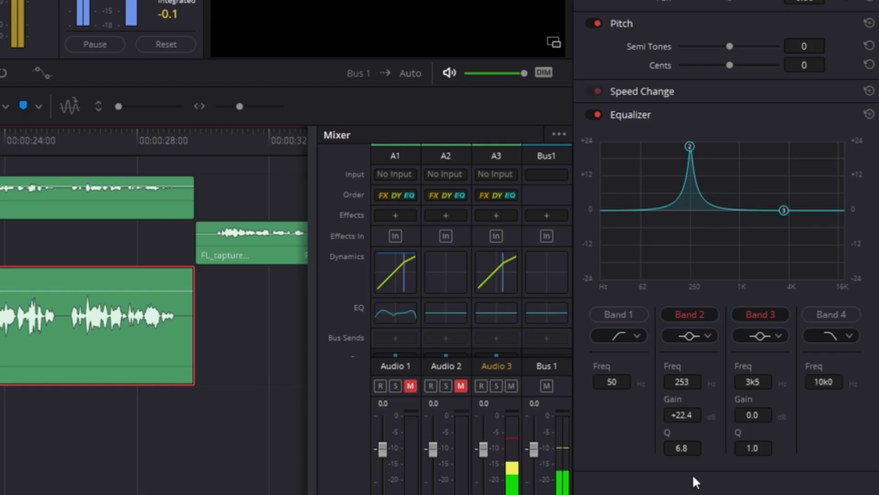
Step: Cut clip EQ band 2 by about 10.6 dB and make band 3 a narrow −10.5 dB notch at 699 Hz
drag(696, 414, 586, 418)
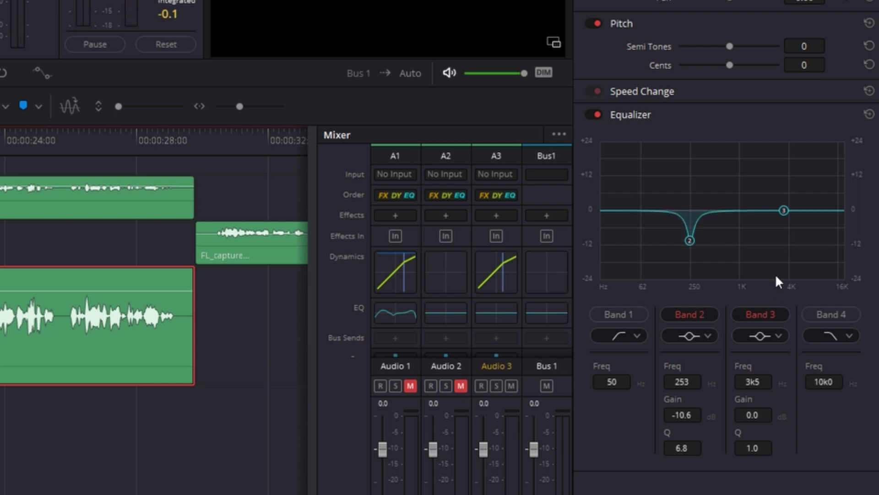
mouse_move(784, 210)
mouse_down()
mouse_move(757, 183)
mouse_move(754, 158)
mouse_up()
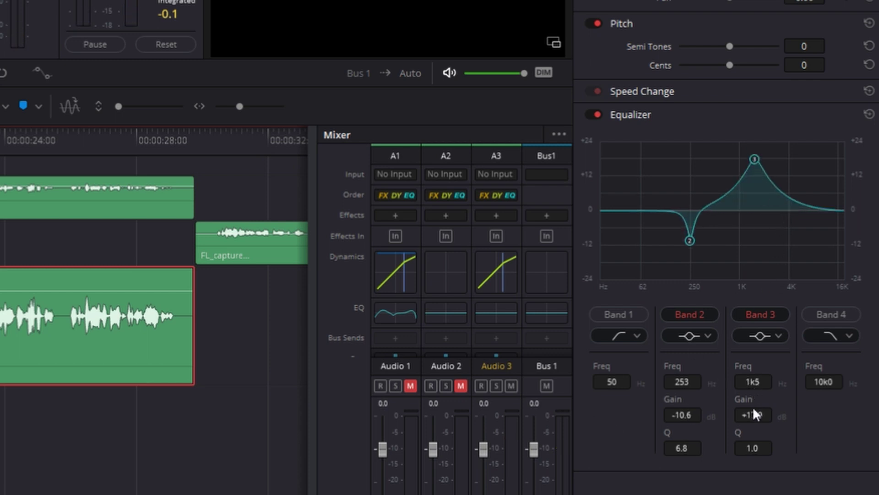
mouse_move(748, 444)
mouse_down()
mouse_move(781, 443)
mouse_move(765, 441)
mouse_up()
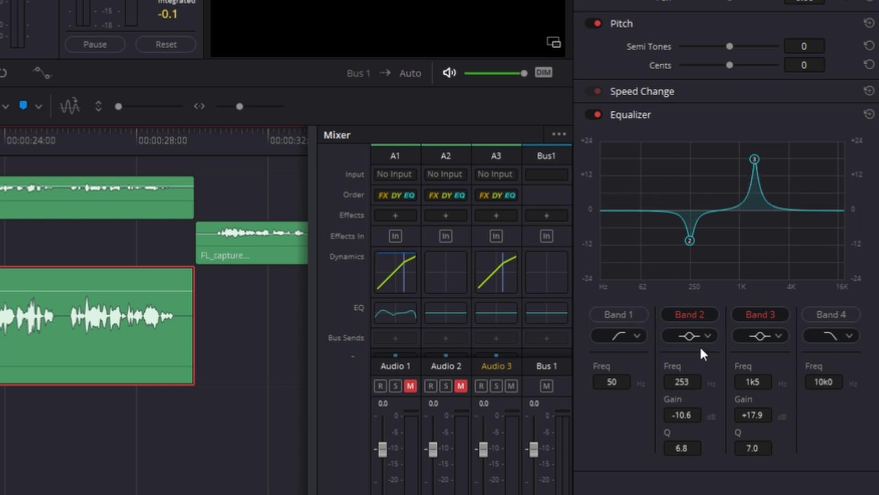
key(space)
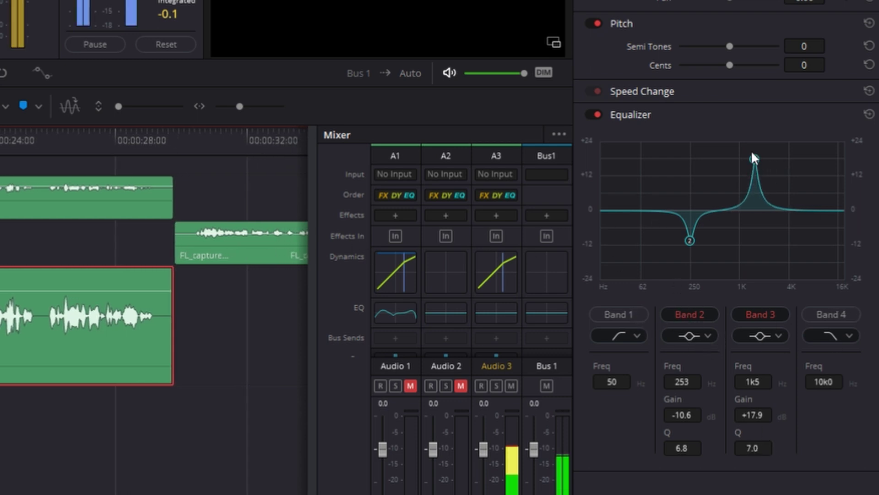
drag(754, 159, 726, 240)
Step: Enable EQ bands 4 and 1, setting band 4 as a narrow −10.5 dB cut at 2k7
click(821, 210)
mouse_move(821, 210)
mouse_down()
mouse_move(779, 155)
mouse_move(775, 241)
mouse_up()
click(632, 211)
mouse_move(632, 210)
mouse_down()
mouse_move(672, 157)
mouse_move(795, 164)
mouse_move(806, 240)
mouse_up()
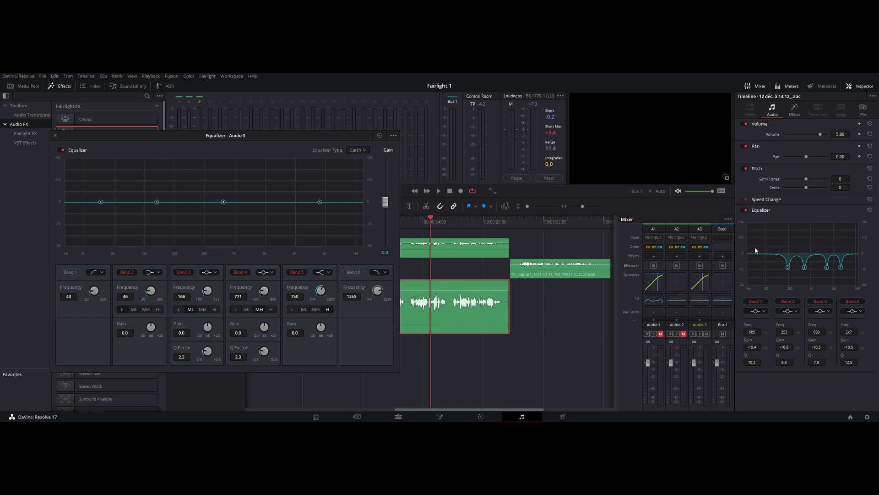
Step: Move the Equalizer – Audio 3 window to the right, clear of the track headers and effects list
drag(269, 136, 529, 148)
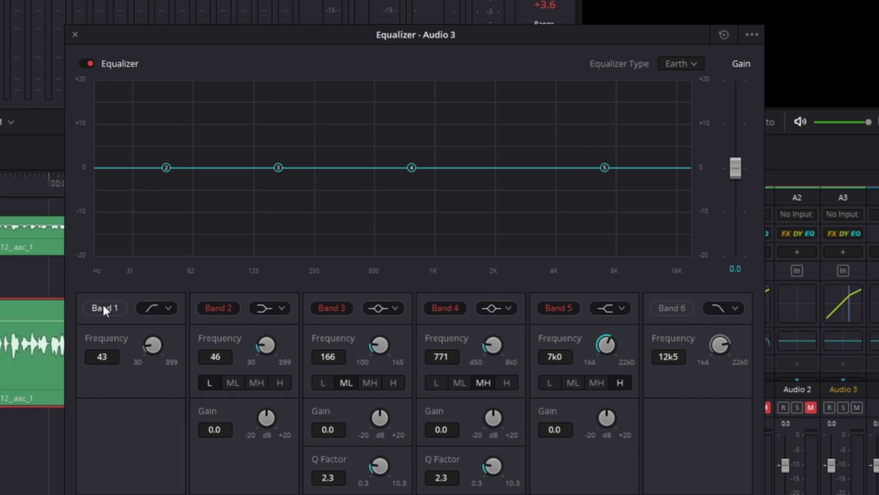
Step: Enable the band 1 low-cut and band 6 high-cut filters, raising the low-cut to 107 Hz
click(103, 303)
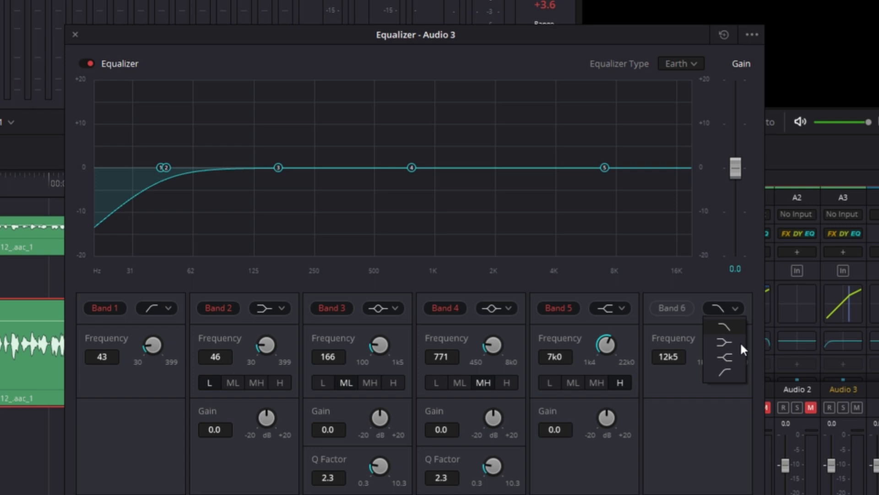
click(679, 304)
drag(153, 344, 175, 344)
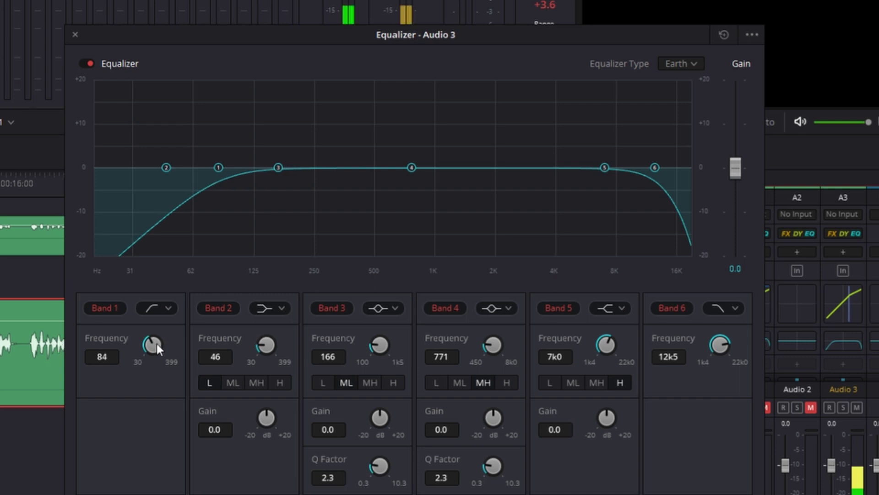
drag(156, 342, 177, 345)
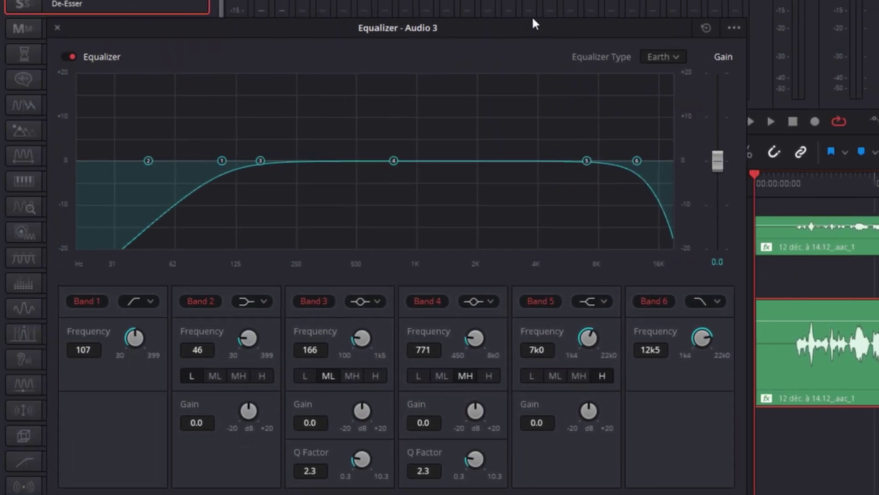
Step: Play the voice and lower the Band 6 high-cut frequency from 12k5 to 9k9
key(space)
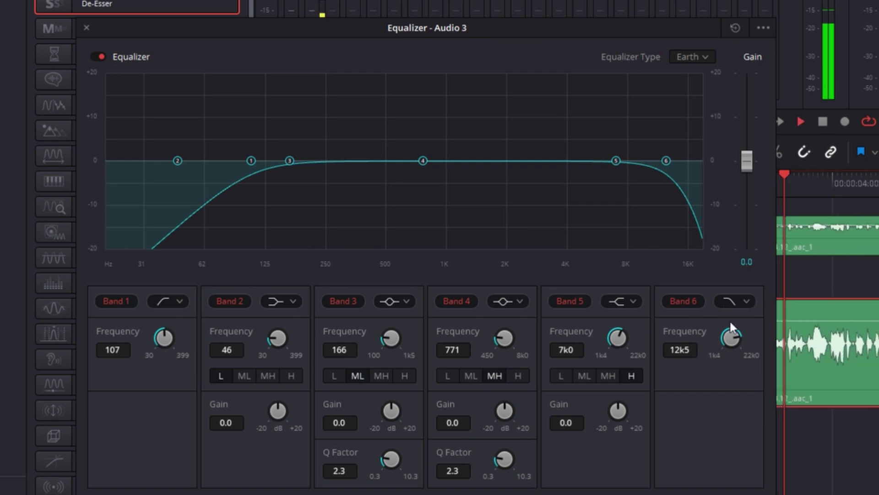
mouse_move(721, 337)
mouse_down()
mouse_move(712, 344)
mouse_move(711, 337)
mouse_up()
key(space)
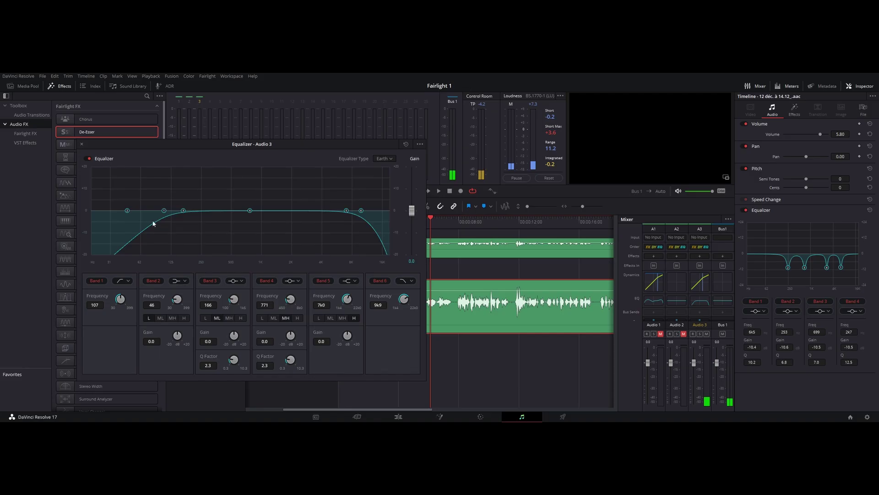
Step: Move the equalizer window aside and close it to reveal the Fairlight FX list
drag(115, 144, 263, 154)
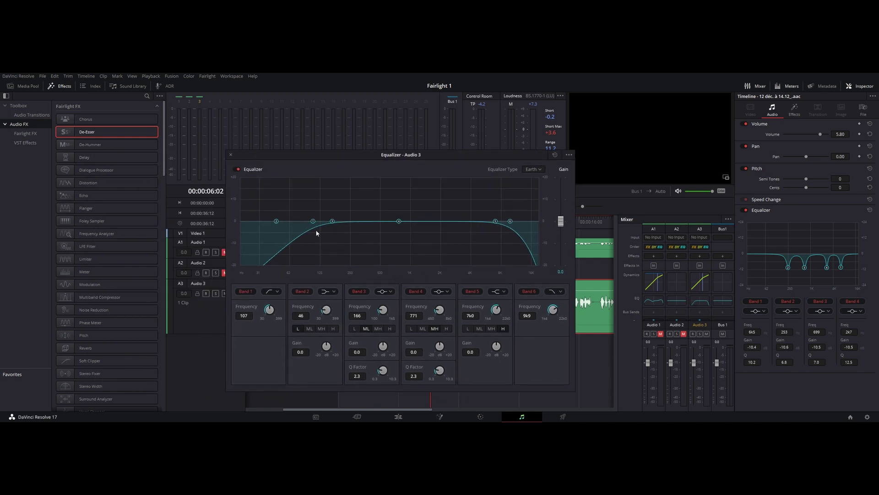
click(231, 154)
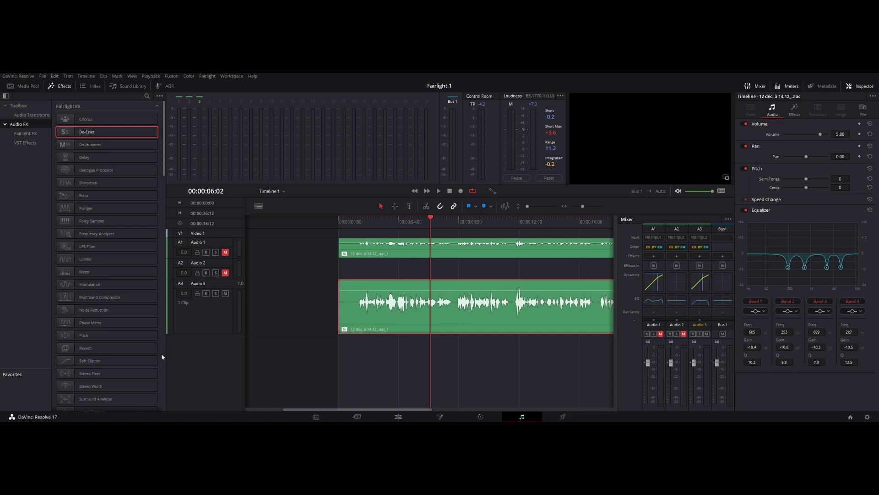
scroll(120, 321, down, 2)
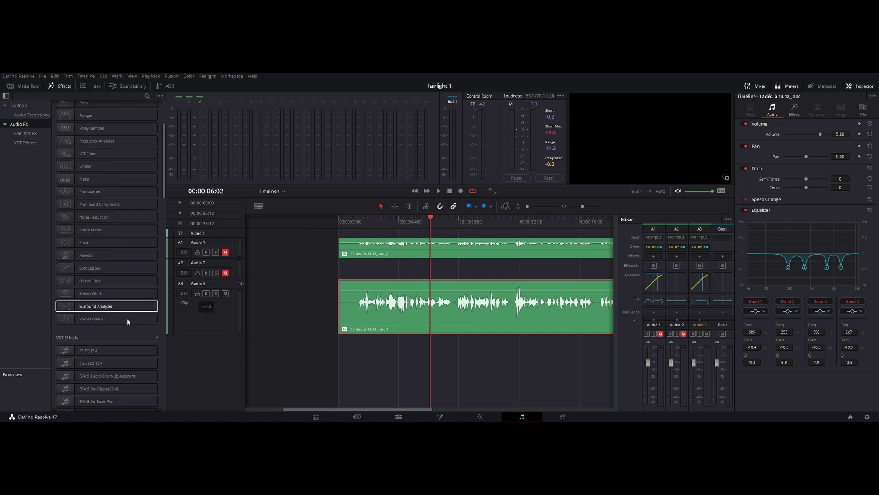
scroll(91, 189, up, 1)
Step: Drop a Frequency Analyzer onto the Audio 3 clip and place its live spectrum beside the equalizer
drag(111, 188, 486, 319)
key(space)
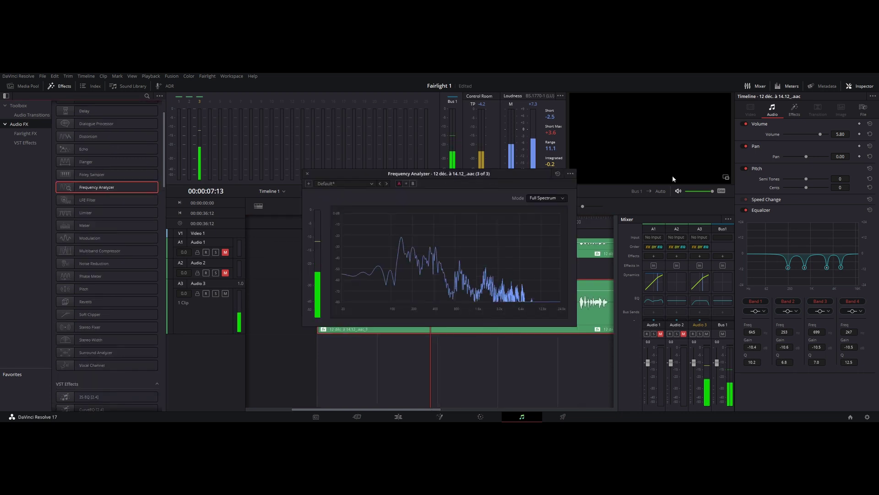
drag(496, 176, 261, 119)
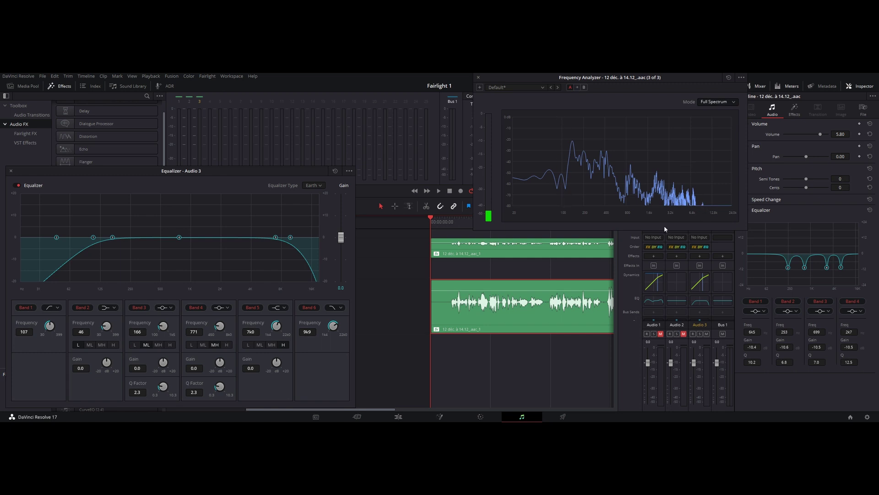
Step: Compare the voice against the spectrum during playback and lower the Band 6 high-cut to 8k9
key(space)
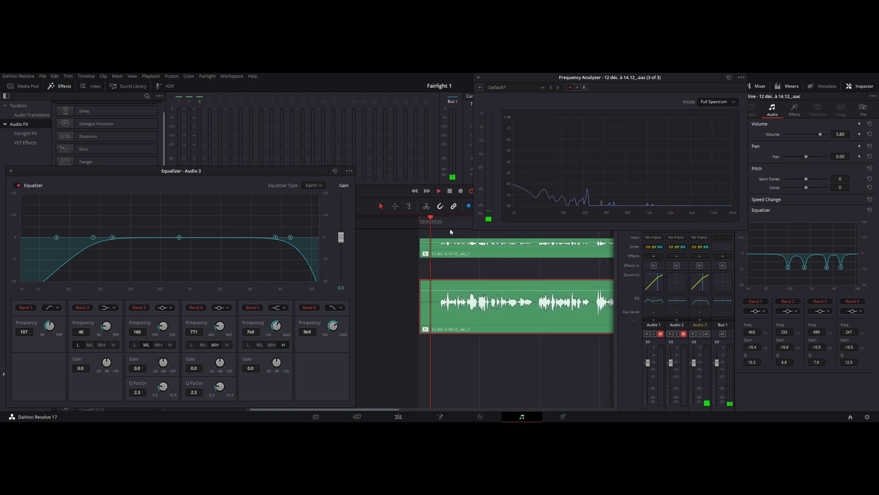
key(space)
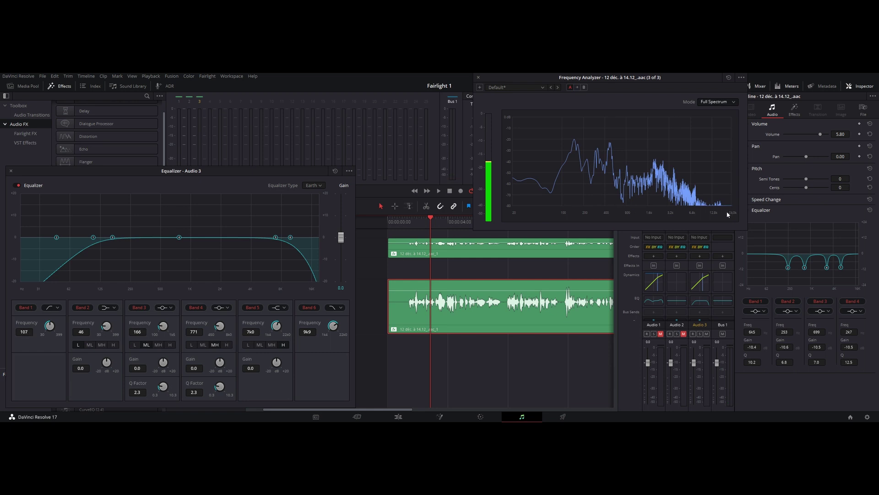
key(space)
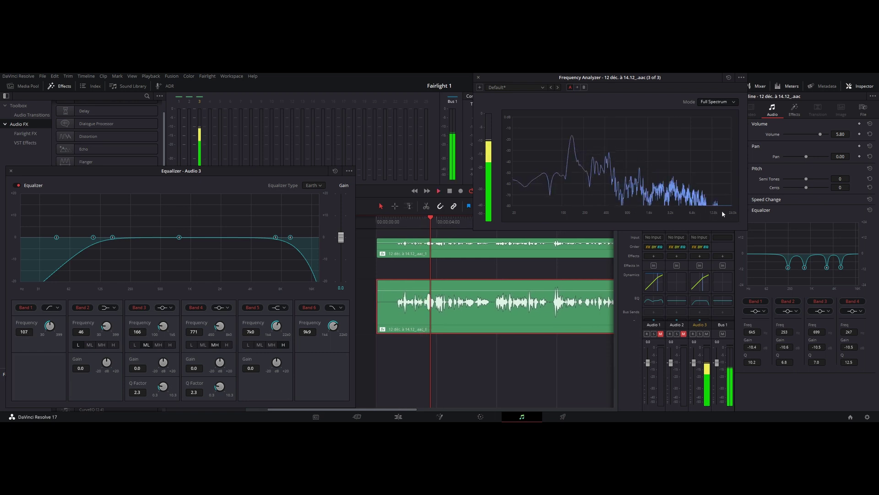
key(space)
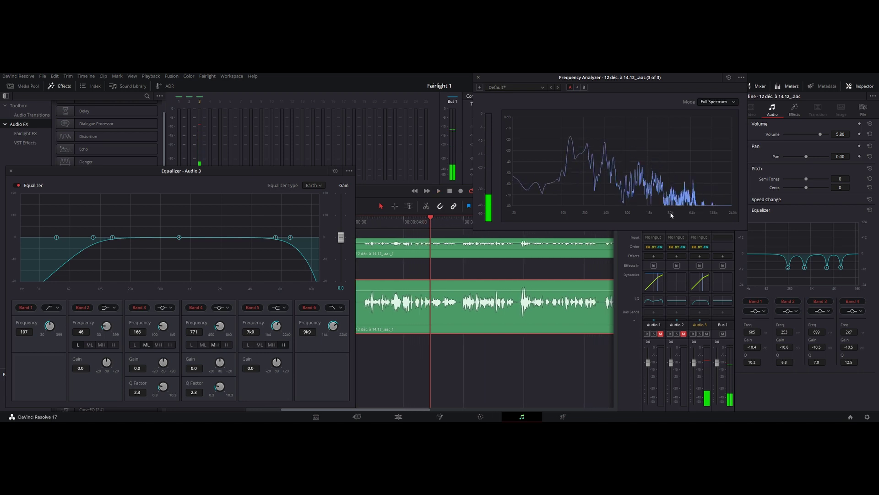
drag(333, 325, 332, 326)
key(space)
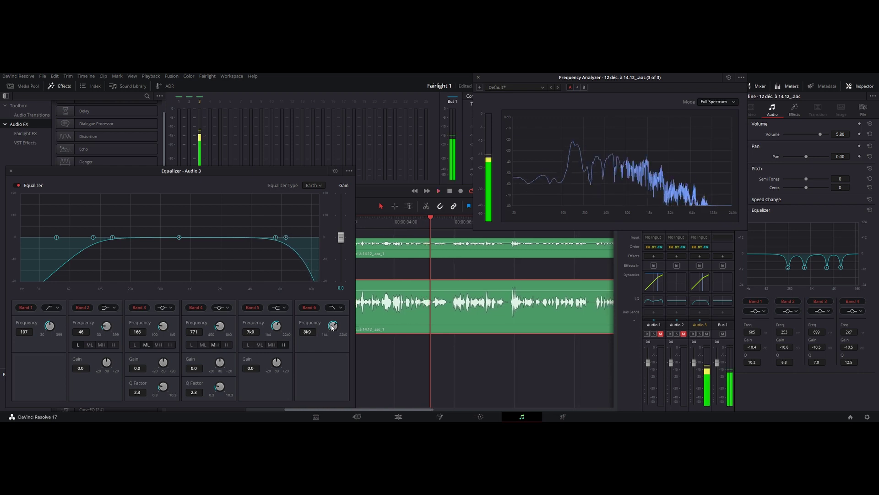
key(space)
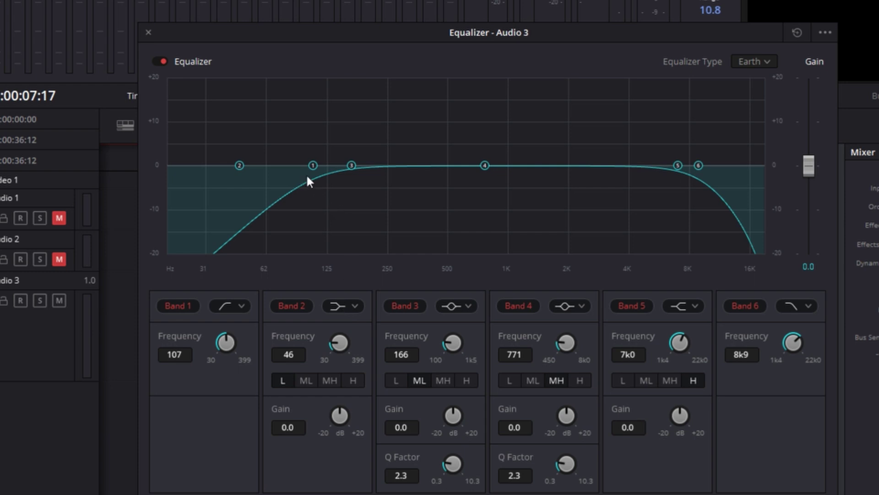
Step: Add rough Band 2 and Band 5 boosts, shifting Band 2 to 120 Hz and Band 5 to 4k2
mouse_move(237, 170)
mouse_down()
mouse_move(488, 123)
mouse_move(413, 125)
mouse_up()
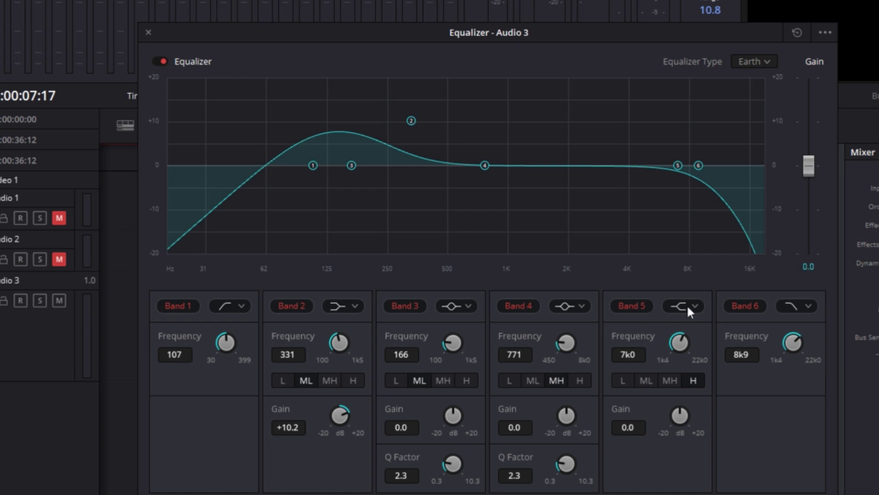
drag(680, 166, 566, 118)
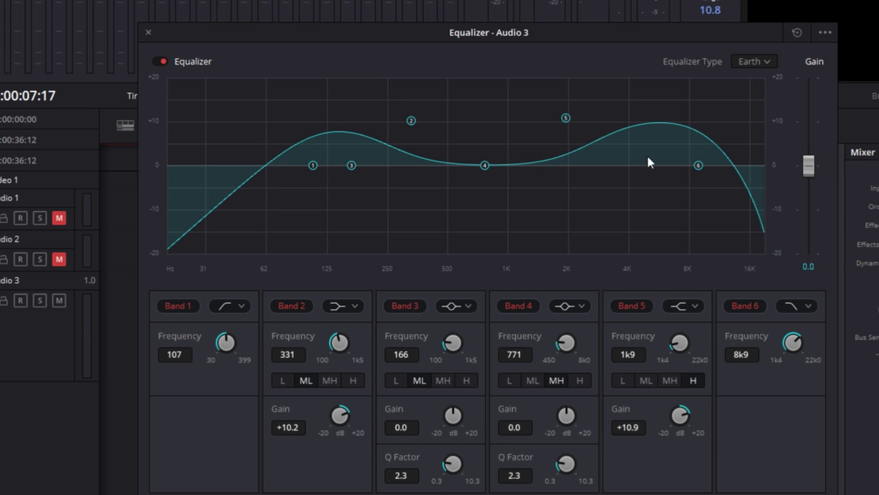
drag(568, 120, 635, 146)
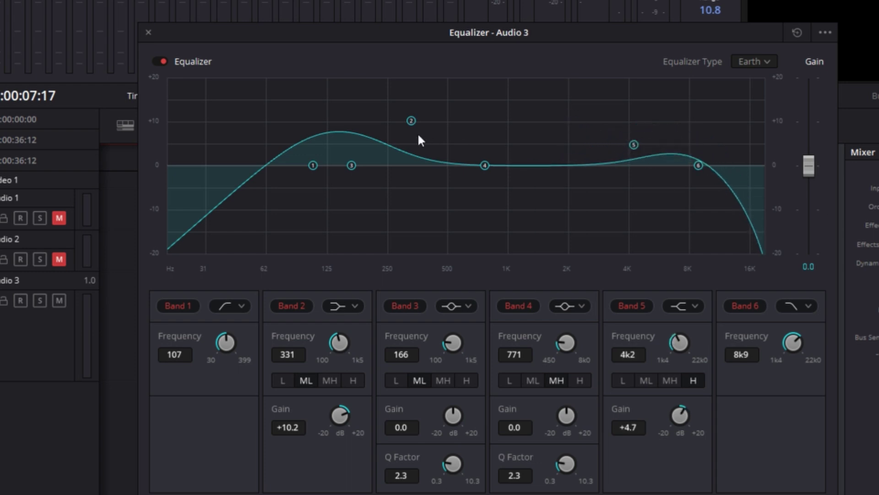
drag(411, 121, 323, 125)
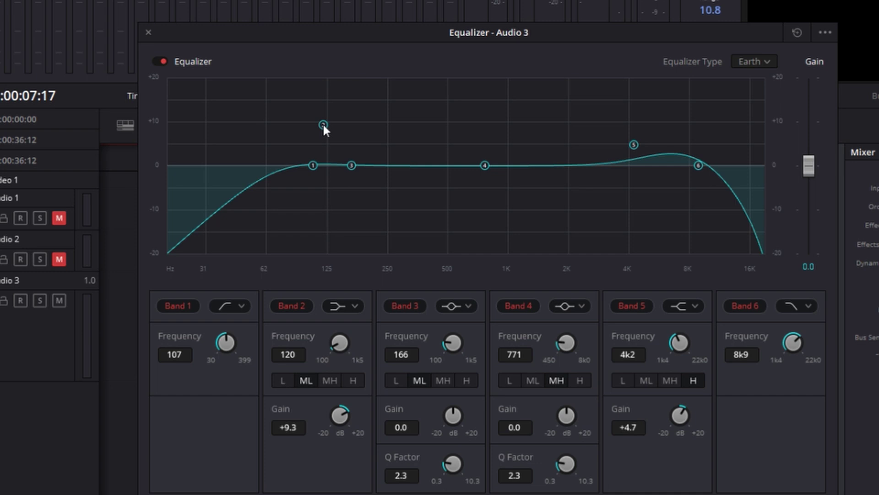
Step: Fine-tune the boosts to Band 2 at 198 Hz and Band 5 at 5k5, both +8.3 dB
drag(634, 144, 627, 135)
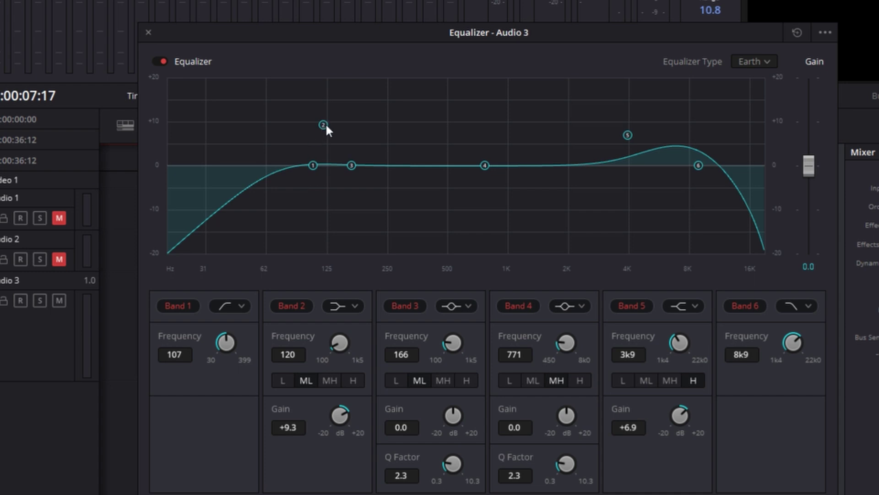
drag(323, 125, 320, 120)
mouse_move(384, 34)
mouse_down()
mouse_move(757, 30)
mouse_move(294, 19)
mouse_up()
mouse_move(534, 122)
mouse_down()
mouse_move(561, 113)
mouse_move(568, 123)
mouse_up()
drag(229, 106, 276, 120)
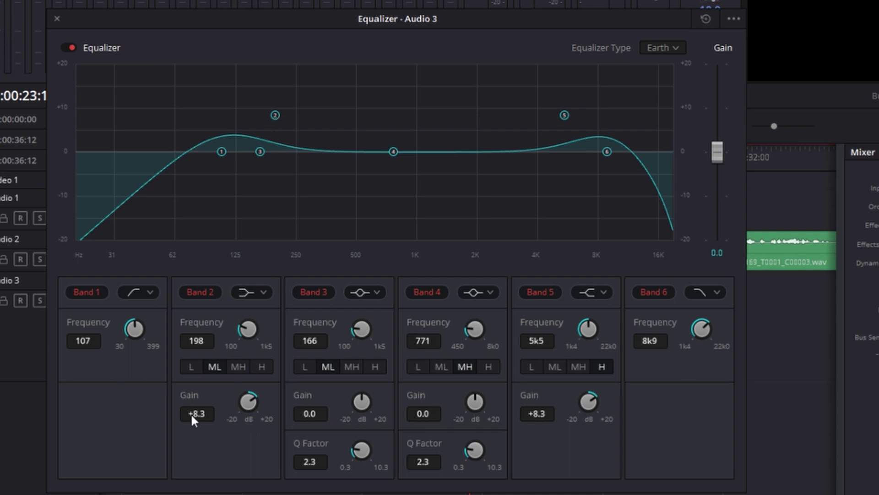
Step: Lower Band 2 gain to +6.5 dB and Band 5 to +5.7 dB, then dip Band 4 around 364 Hz
drag(249, 399, 237, 402)
drag(590, 403, 572, 400)
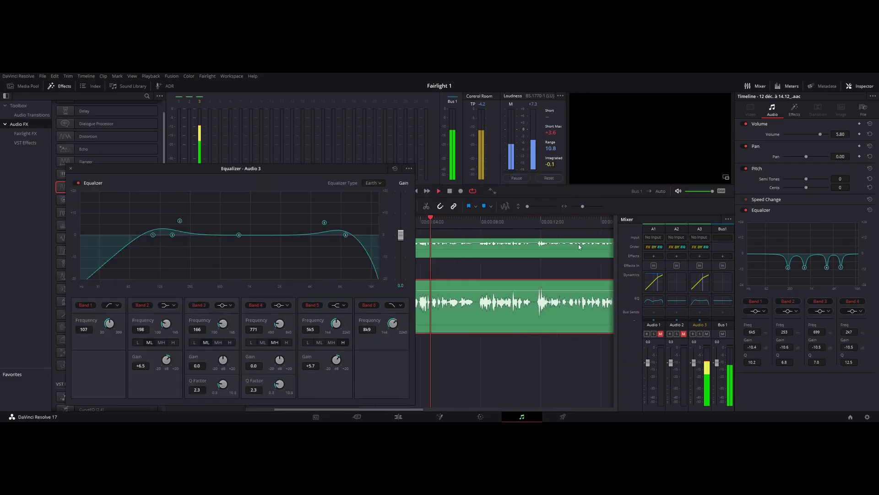
key(space)
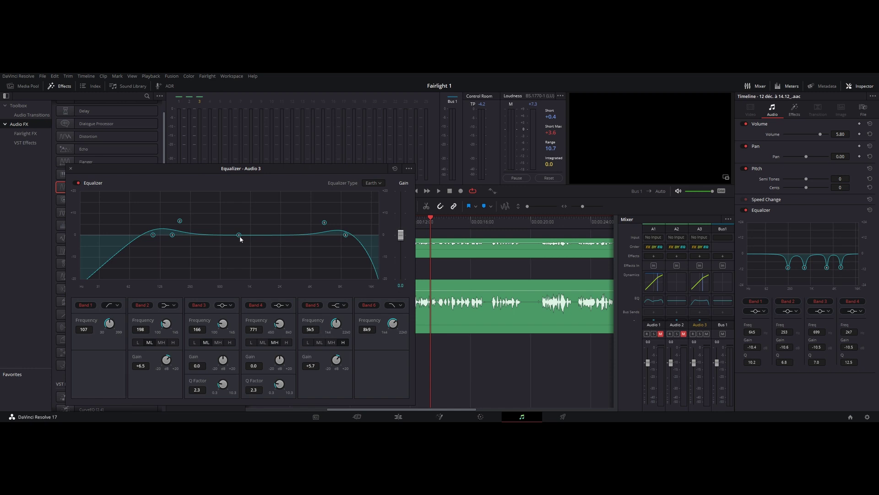
drag(238, 235, 205, 244)
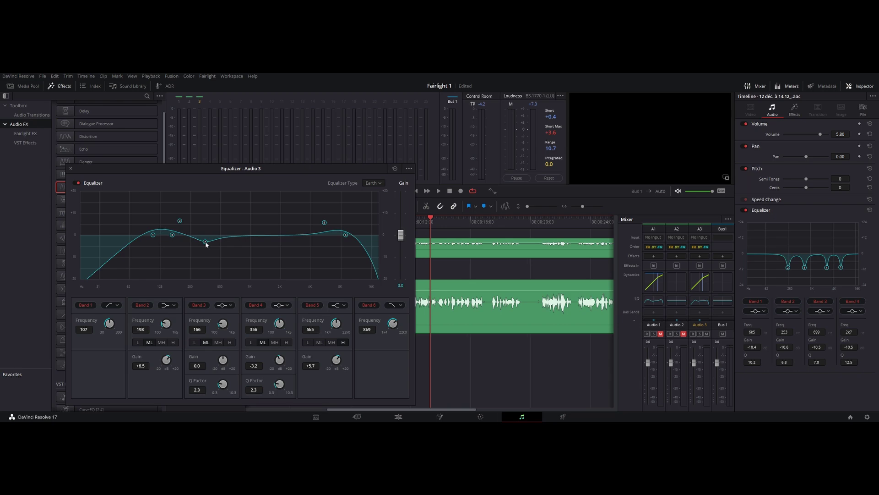
key(space)
drag(205, 244, 206, 247)
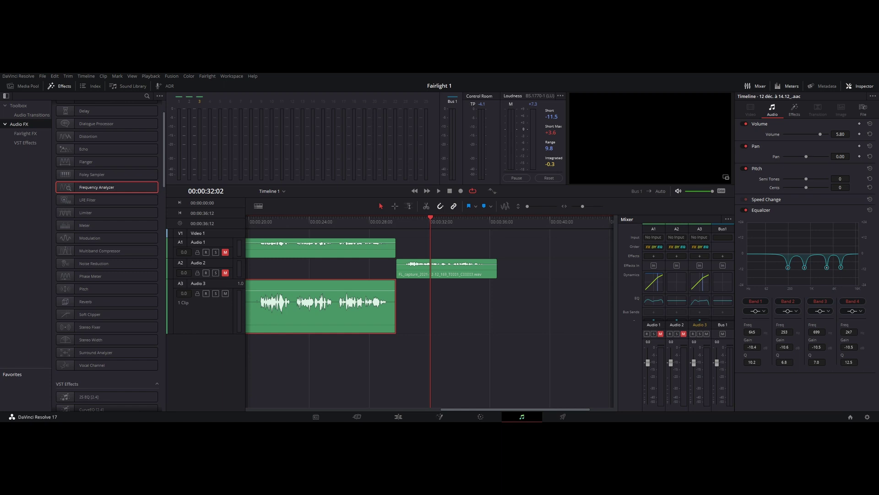
Step: From the Audio 3 Dynamics slot, lower the Band 4 EQ node for a deeper dip
double_click(699, 284)
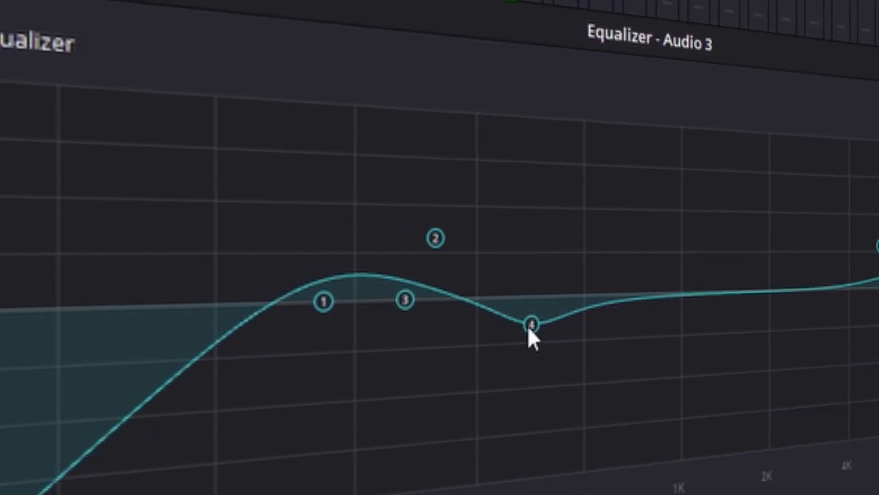
drag(528, 326, 452, 356)
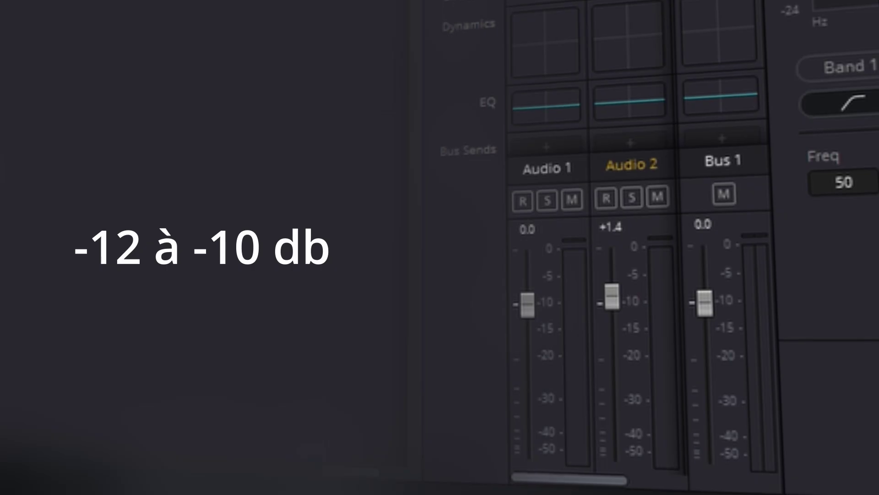